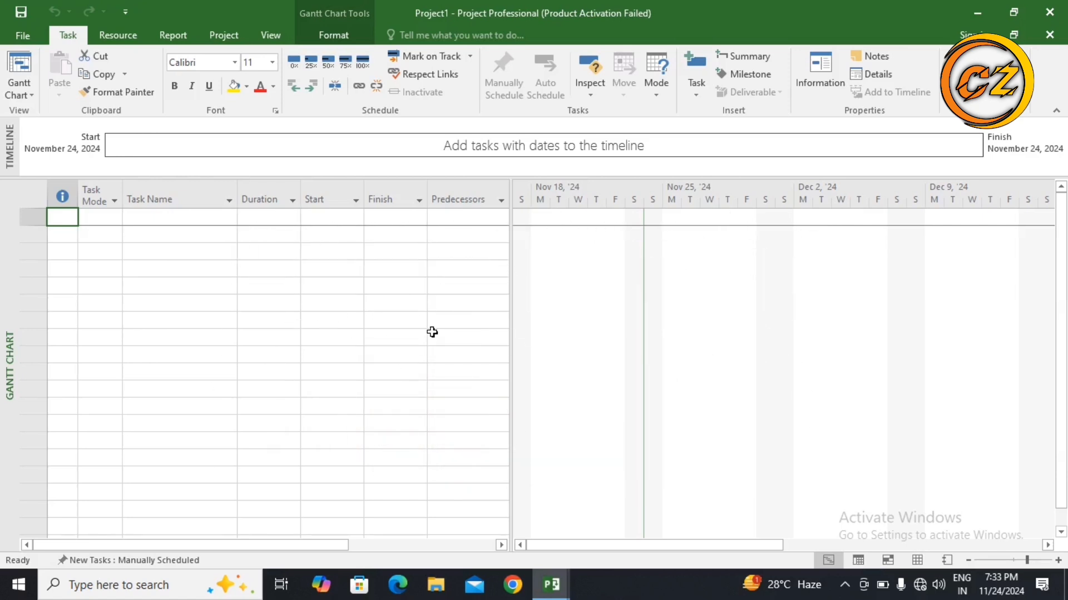
Step: Set the project currency to INR in the display options
scroll(432, 332, "down", 3)
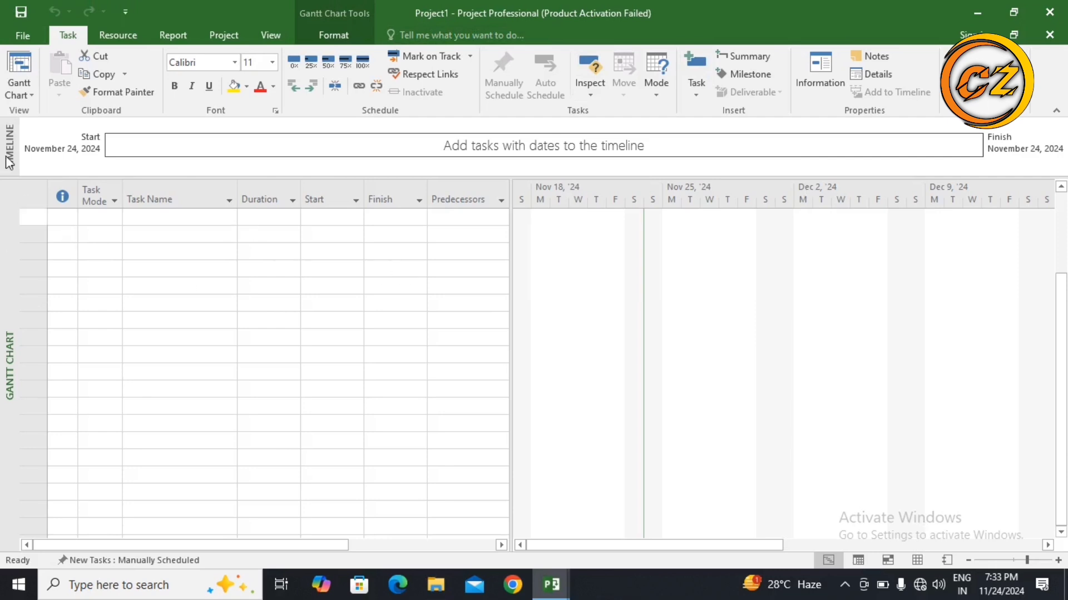
left_click(31, 37)
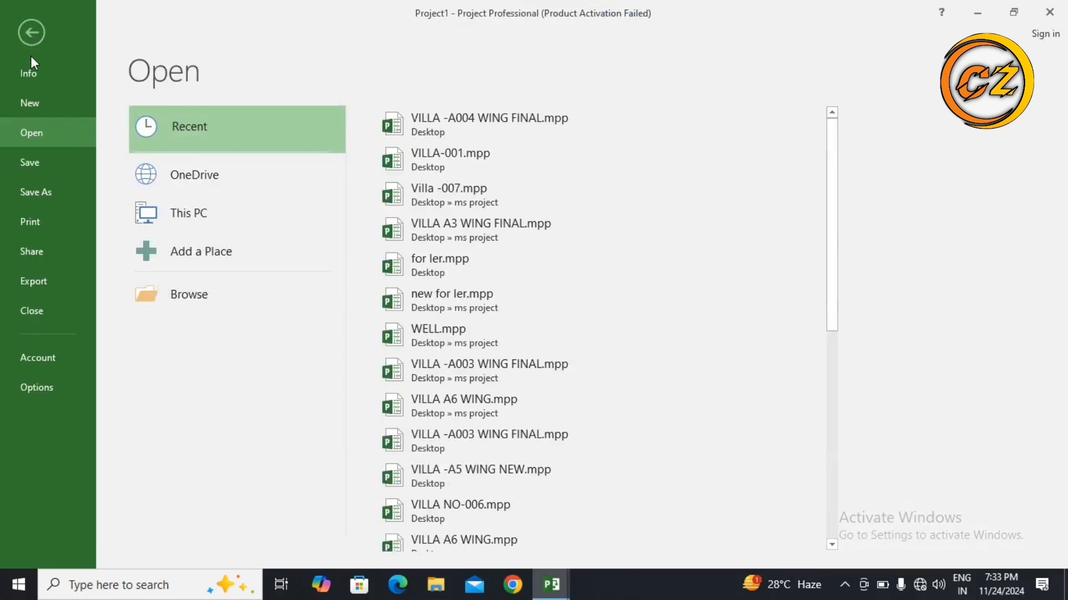
left_click(38, 388)
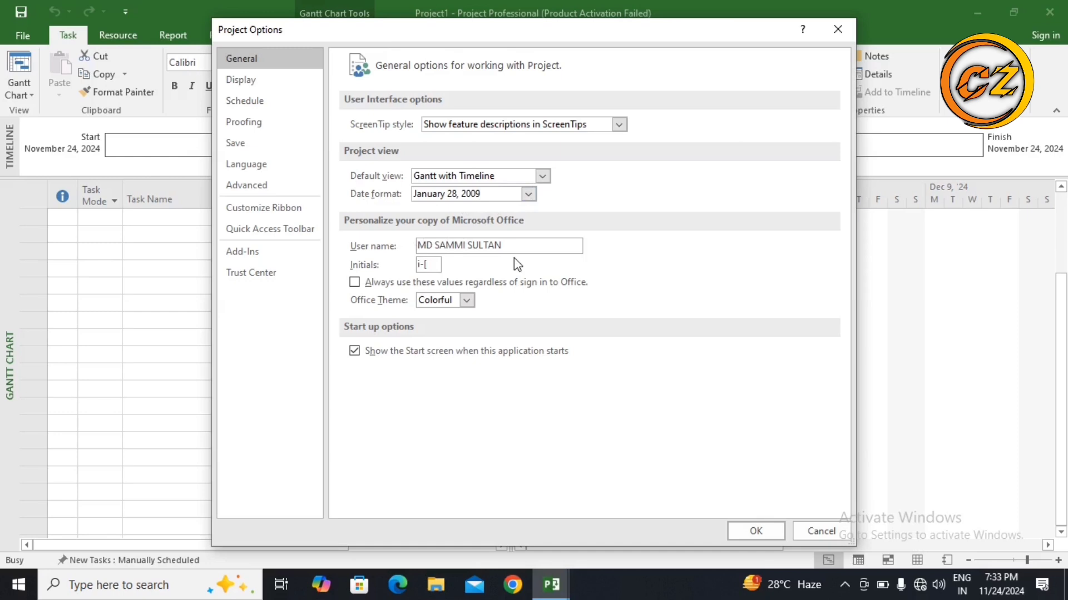
left_click(244, 80)
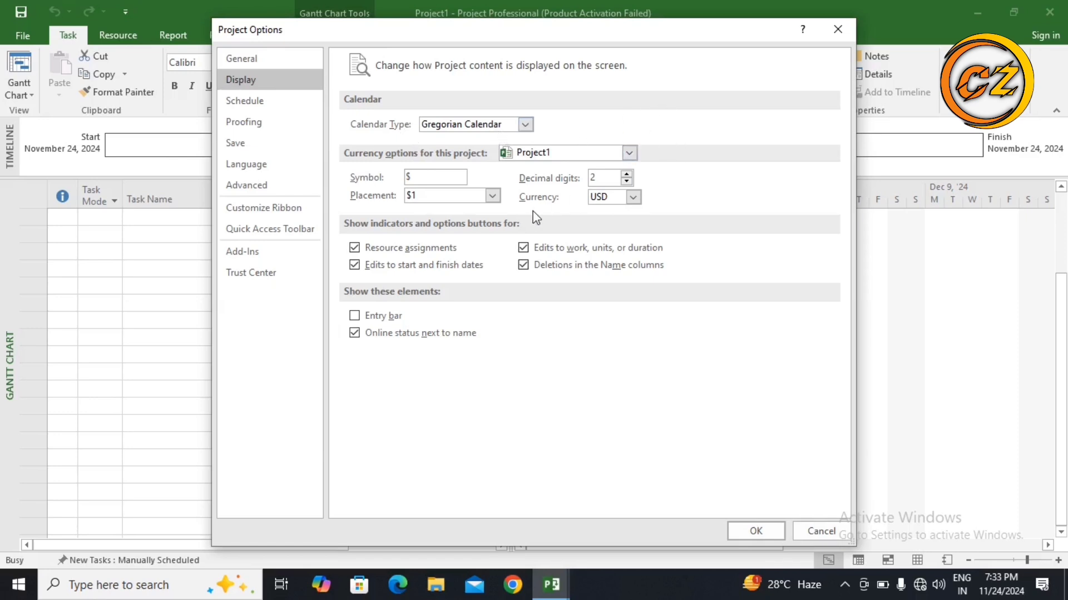
left_click(633, 198)
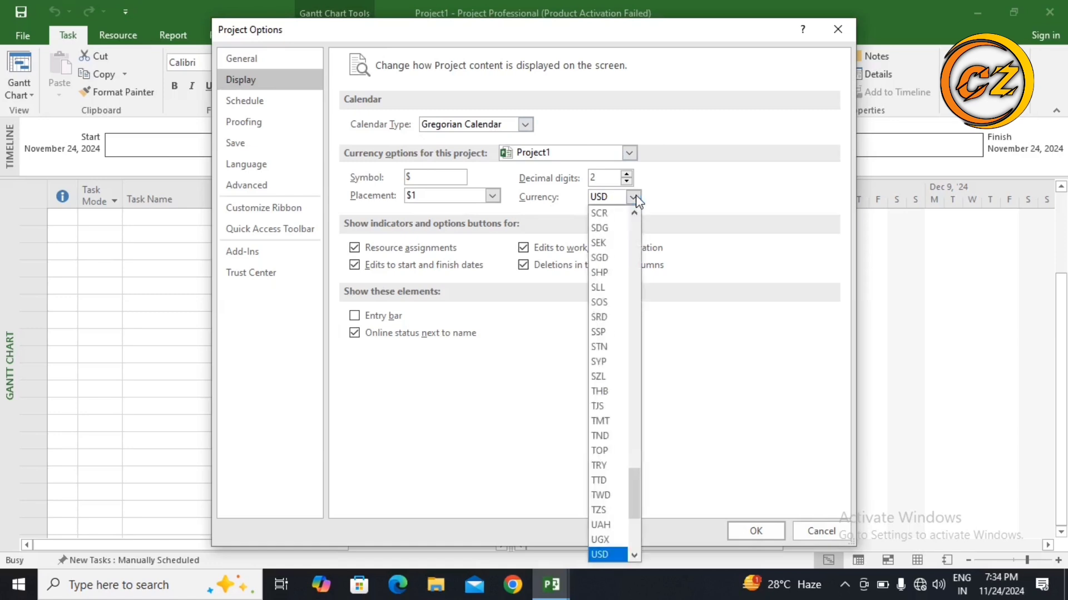
scroll(616, 312, "up", 10)
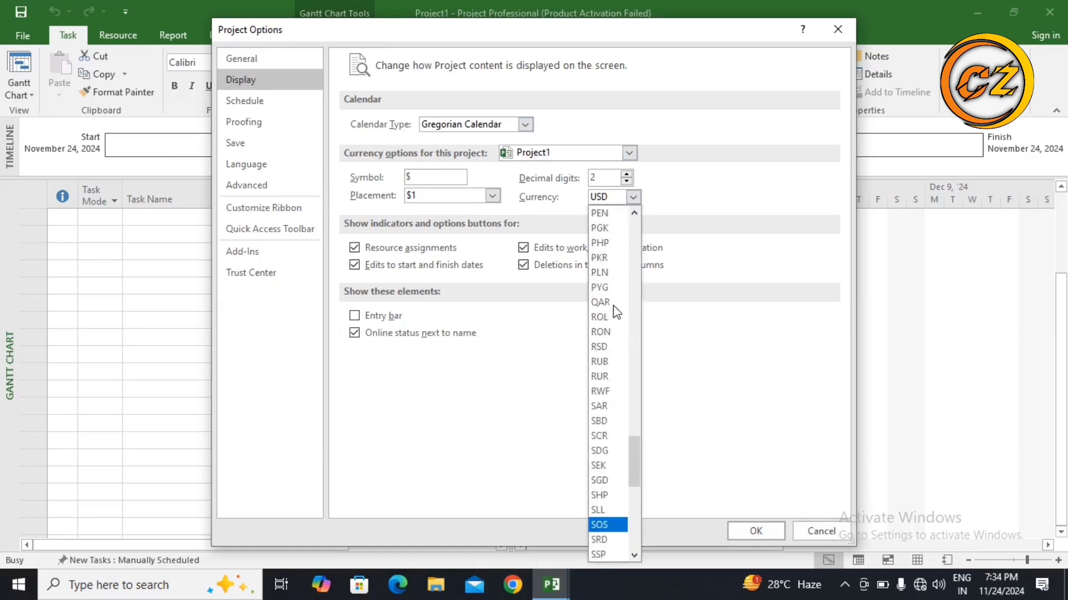
scroll(616, 313, "up", 11)
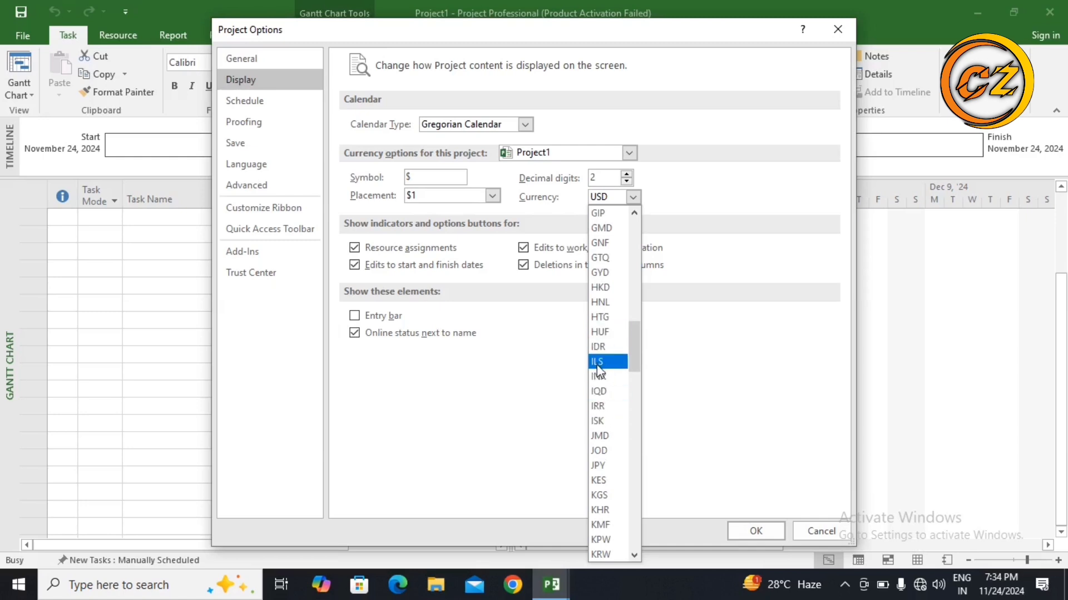
key("Escape")
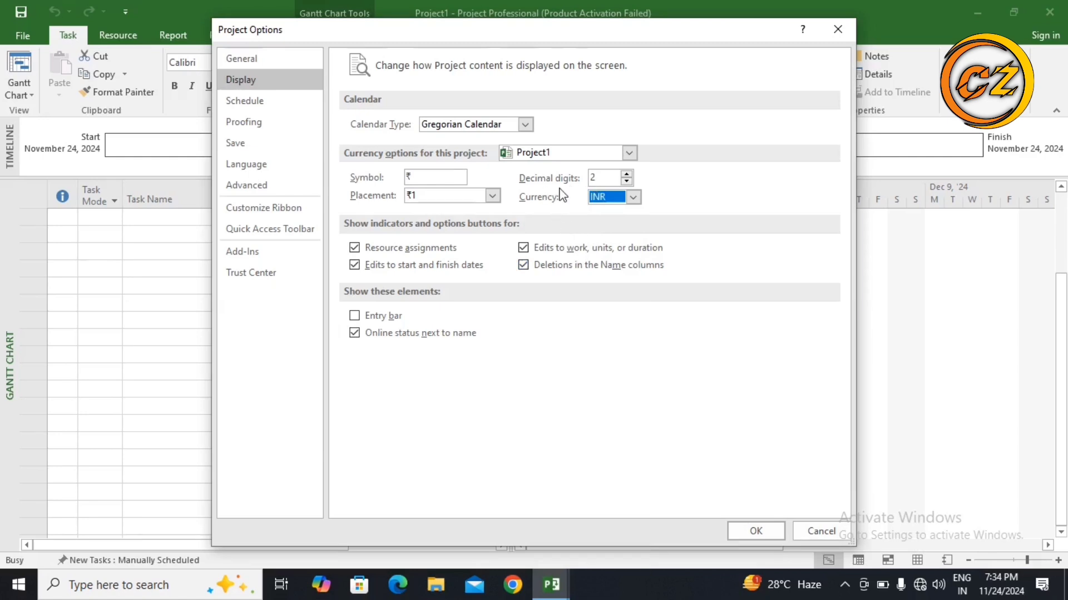
left_click(749, 531)
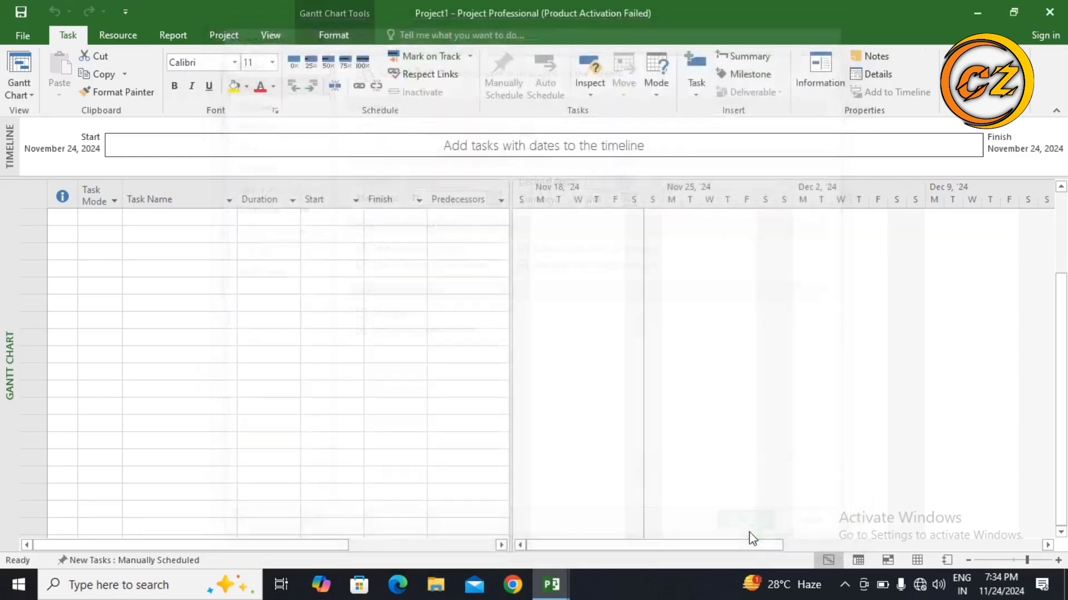
Step: Set the week to start on Monday in the schedule options
left_click(17, 32)
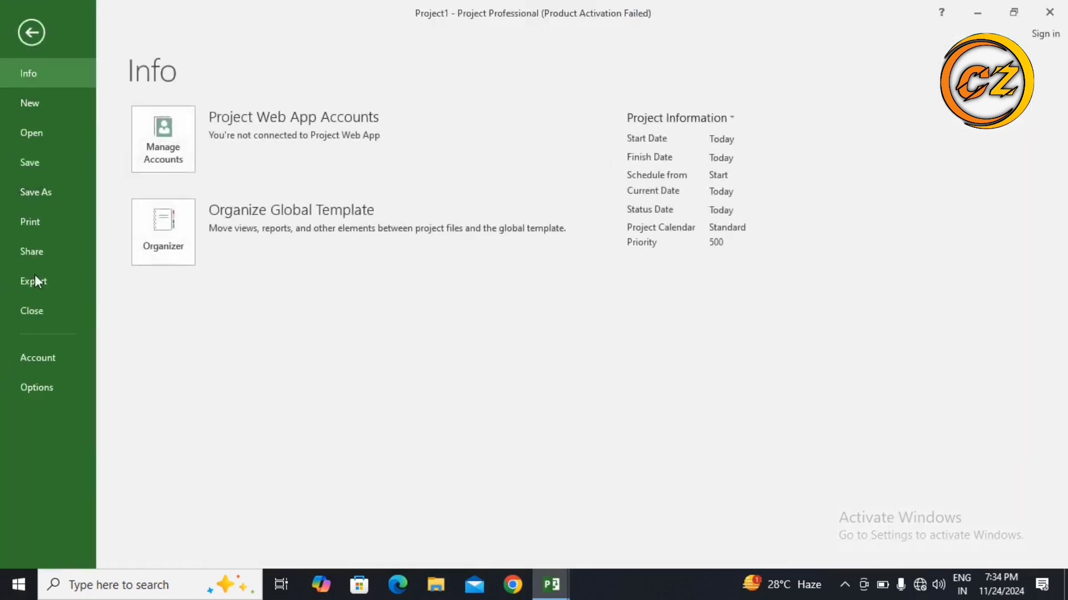
left_click(46, 386)
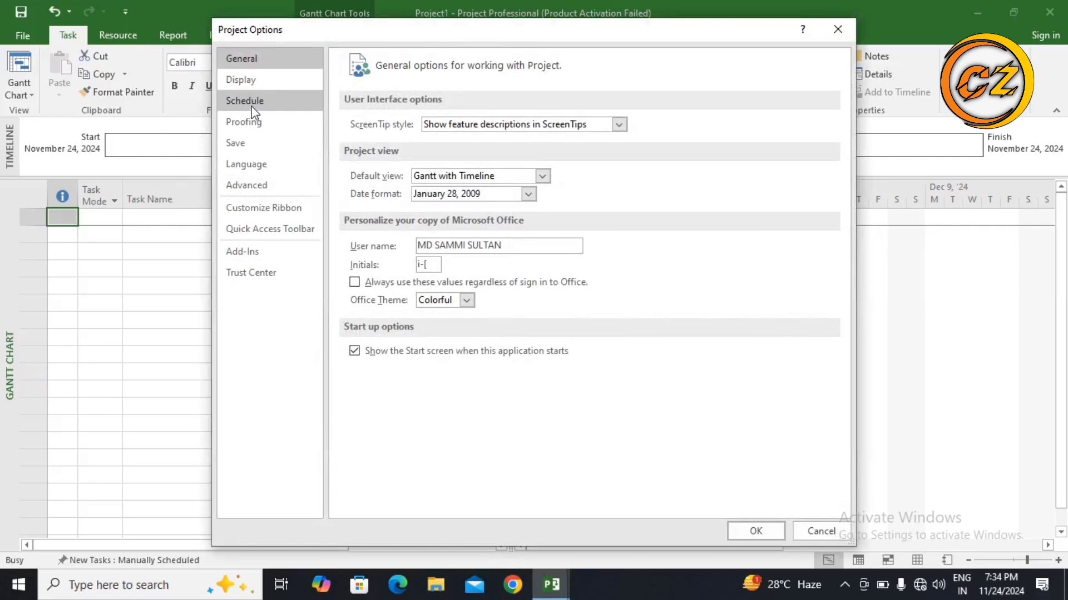
left_click(251, 104)
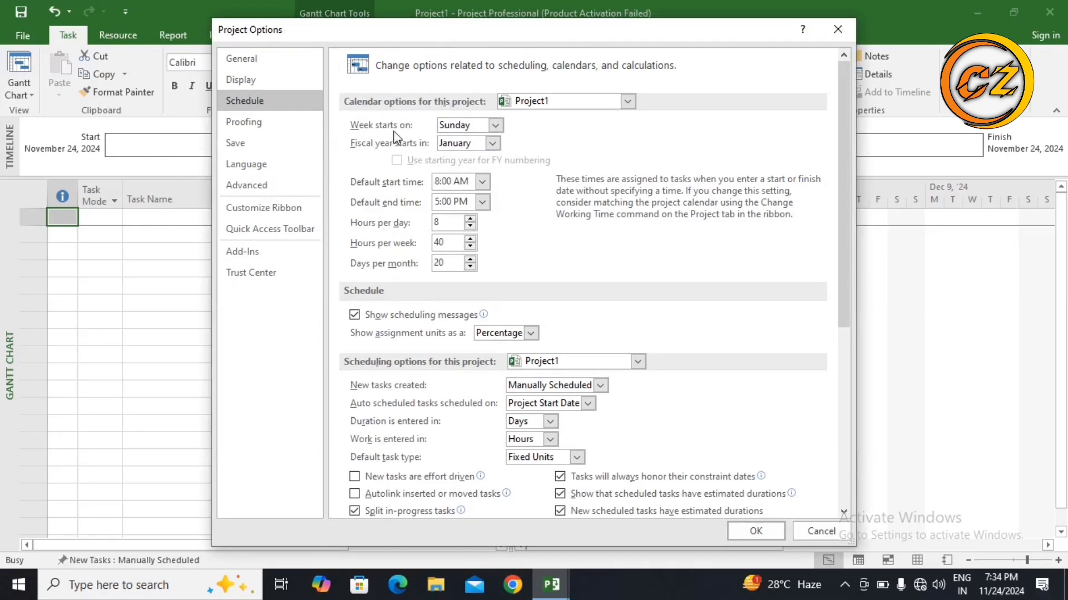
left_click(493, 125)
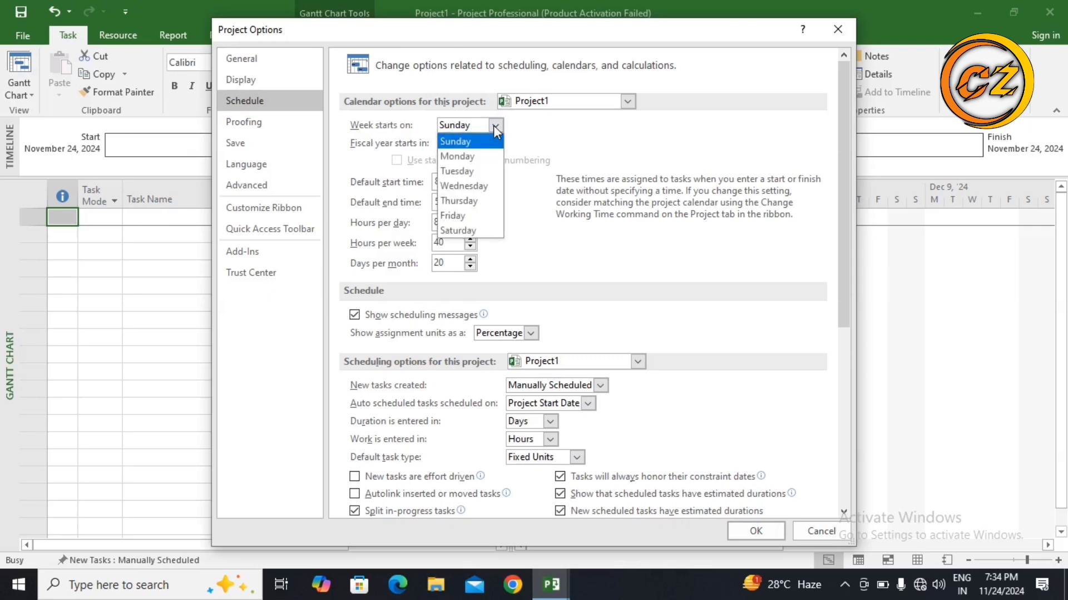
left_click(467, 159)
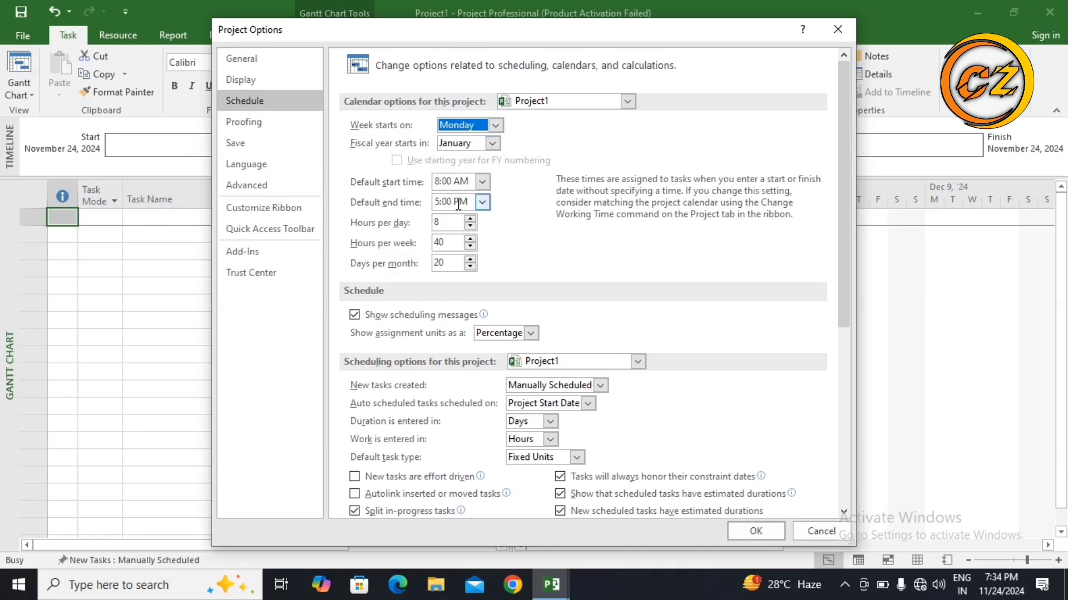
Step: Set the default start time to 9:00 AM and the default end time to 6:00 PM
left_click(481, 184)
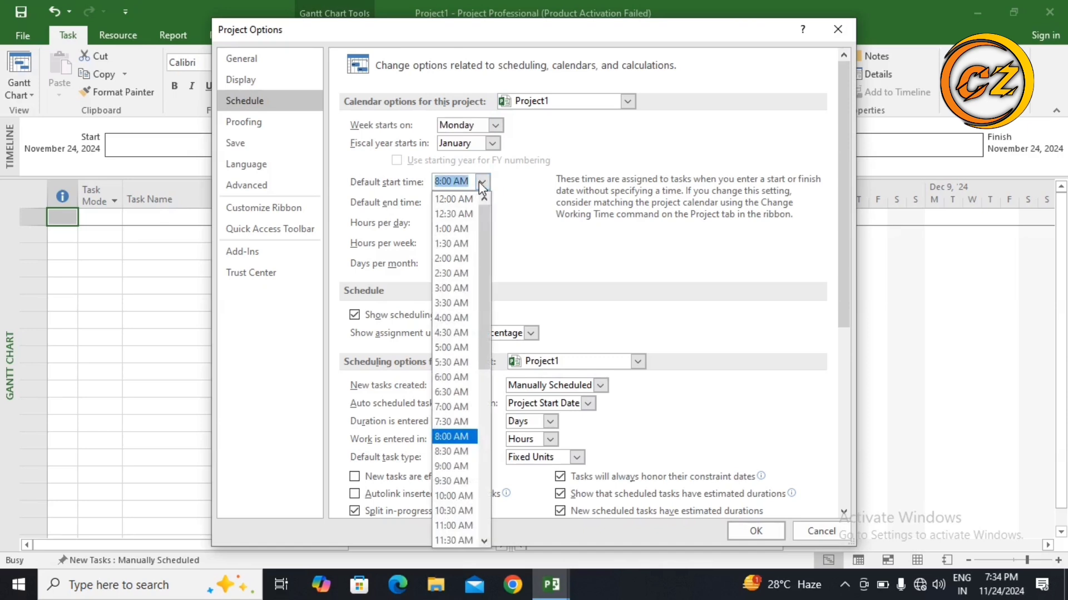
left_click(450, 467)
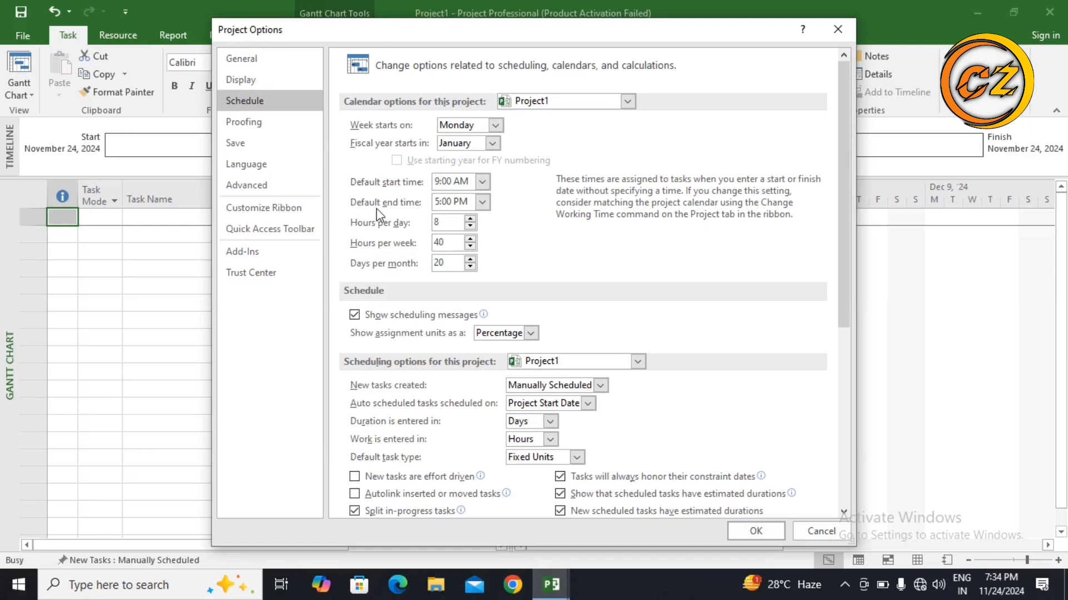
left_click(482, 203)
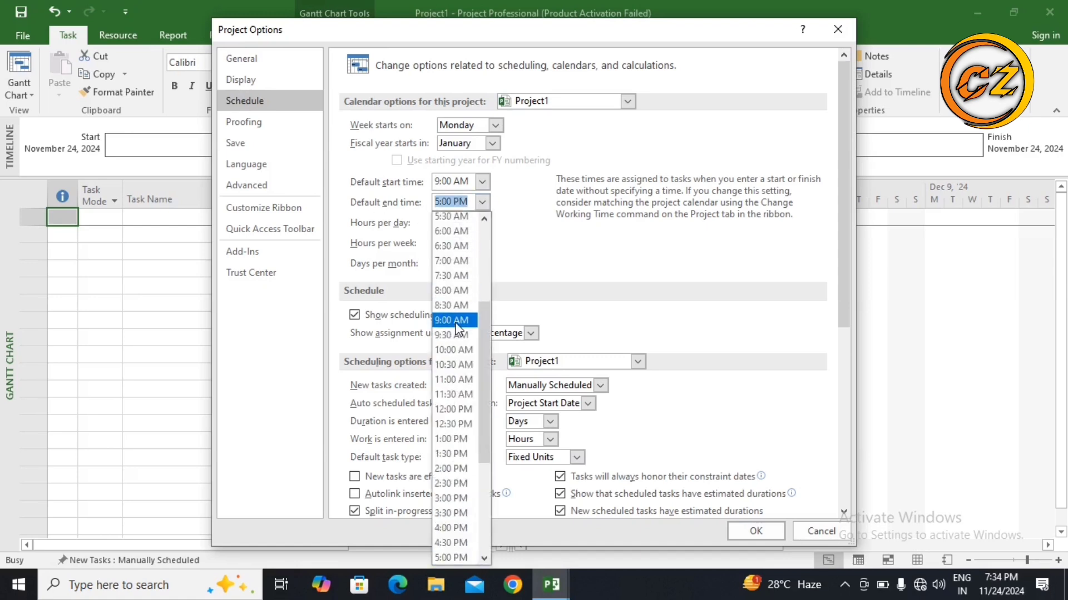
scroll(454, 322, "down", 3)
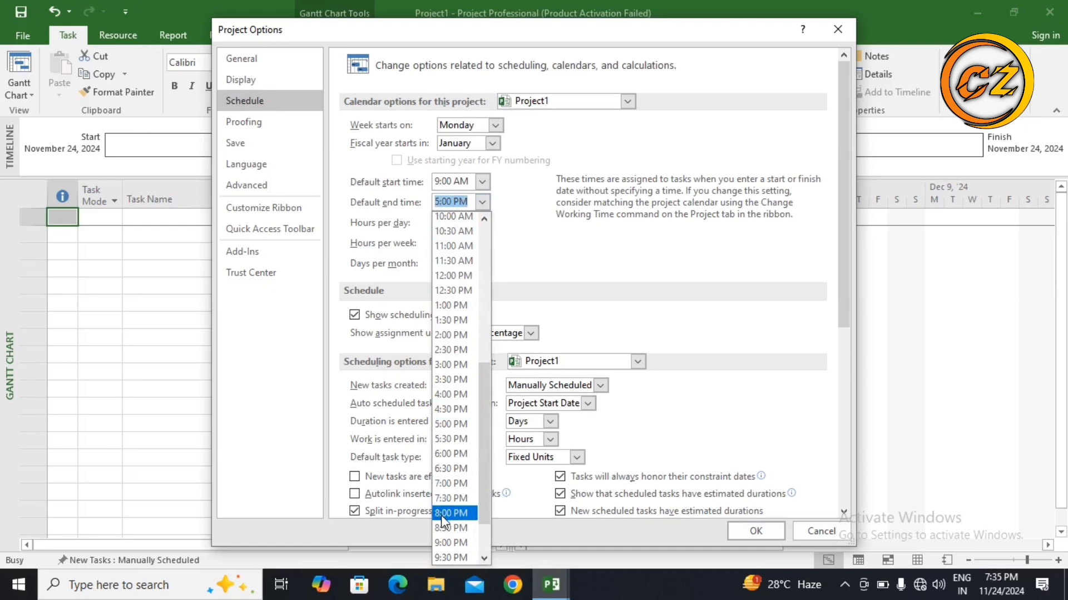
left_click(446, 453)
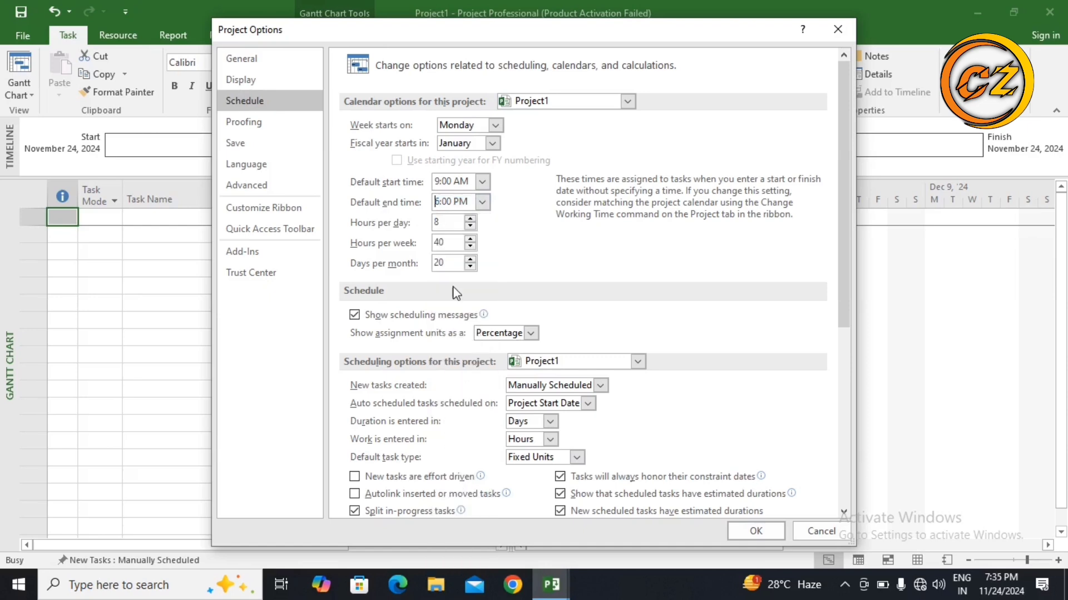
Step: Set hours per week to 56 and days per month to 30
left_click(471, 239)
left_click(471, 239)
left_click(470, 259)
left_click(470, 259)
Step: Make new tasks Auto Scheduled and apply the project options
left_click(600, 386)
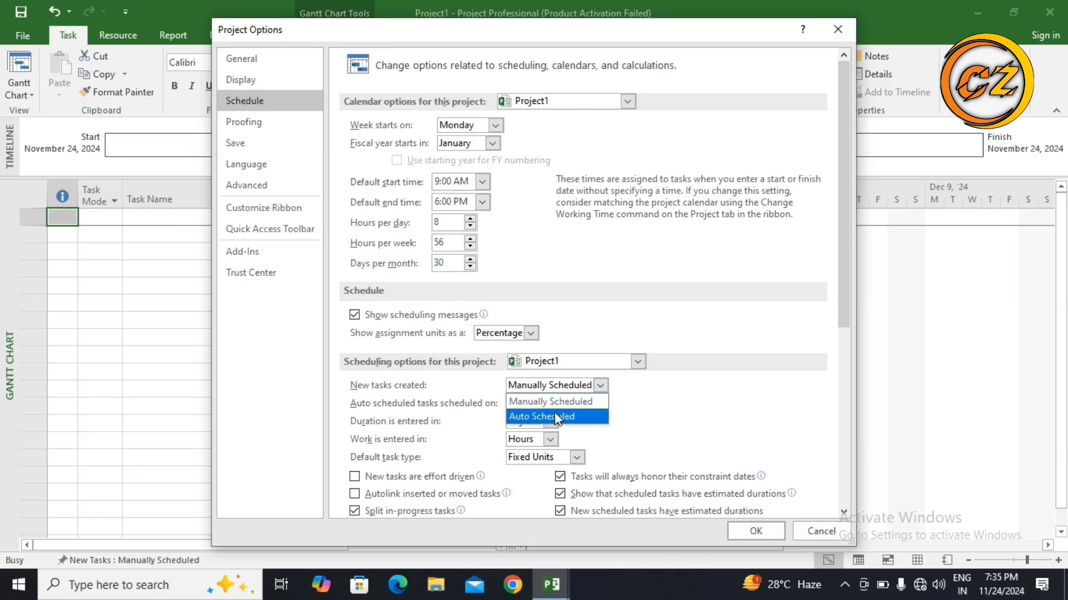
left_click(555, 412)
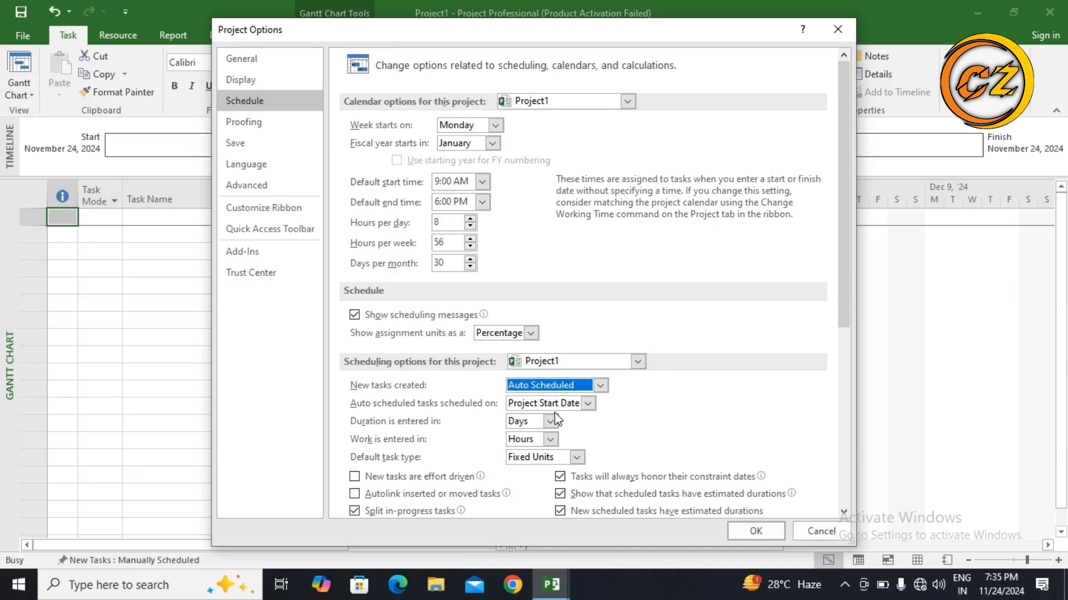
left_click(758, 532)
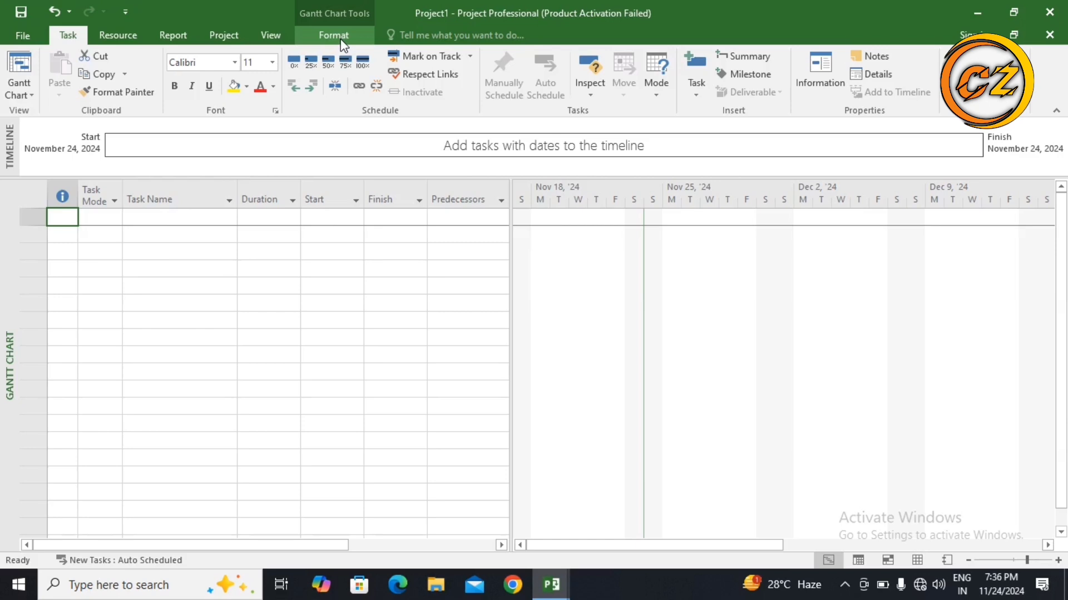
Step: Set the project start date to November 20, 2024 in the project information
left_click(219, 36)
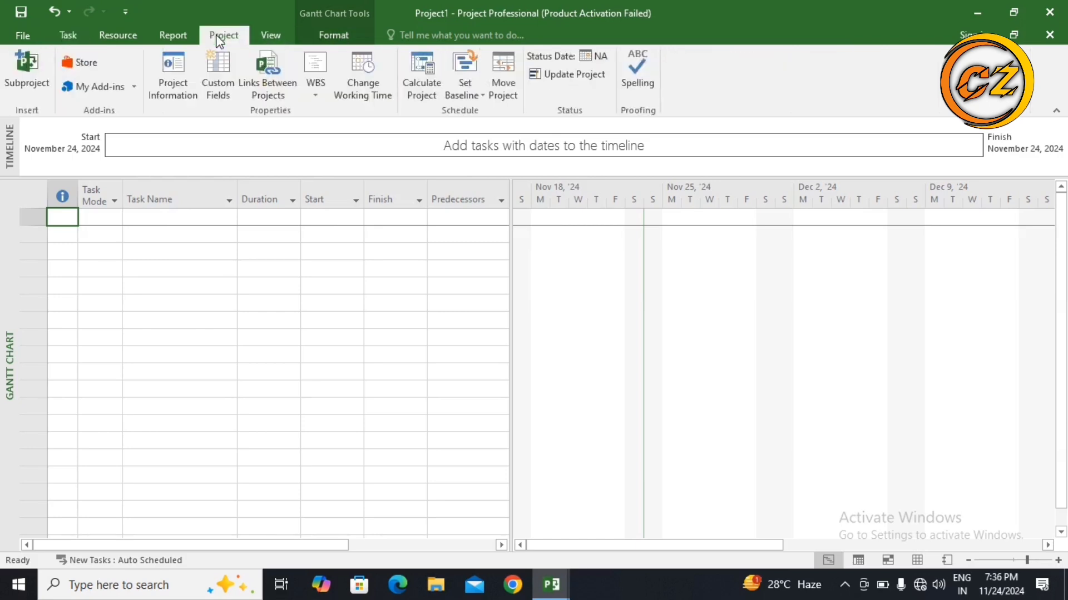
left_click(182, 97)
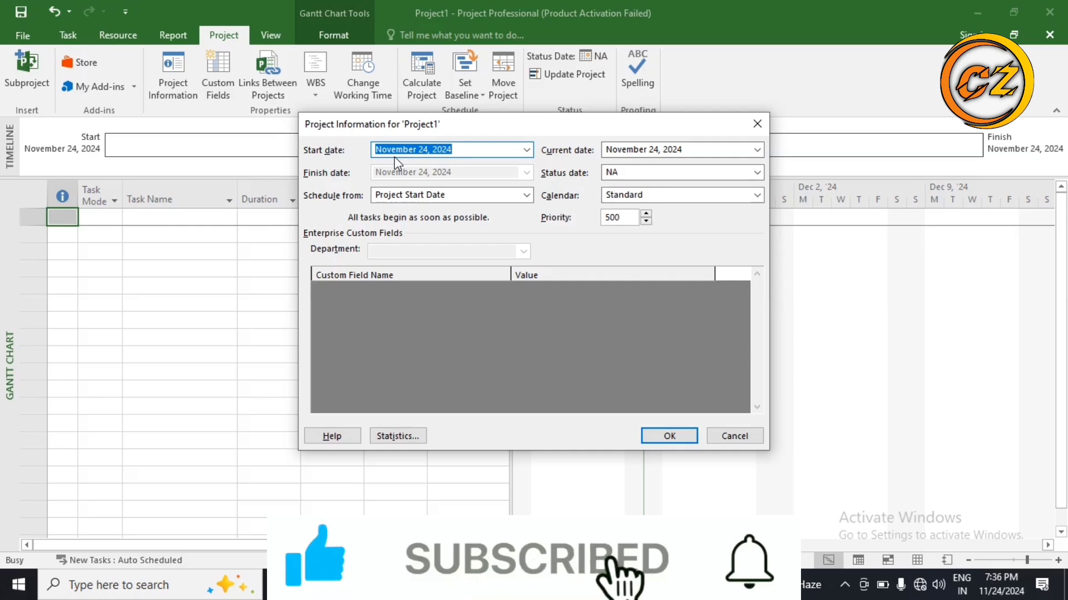
left_click(527, 151)
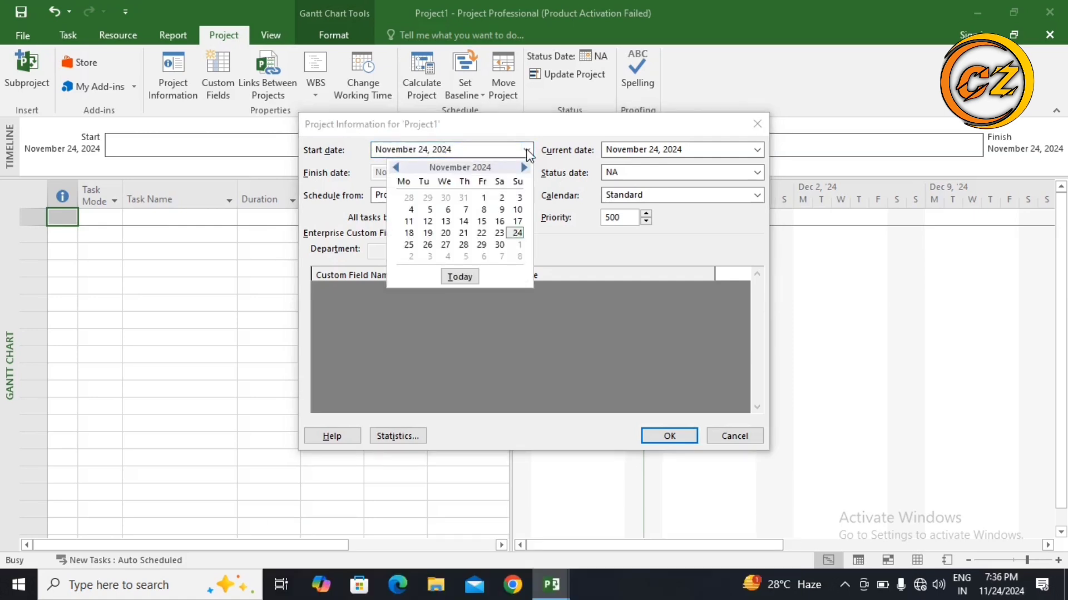
left_click(448, 233)
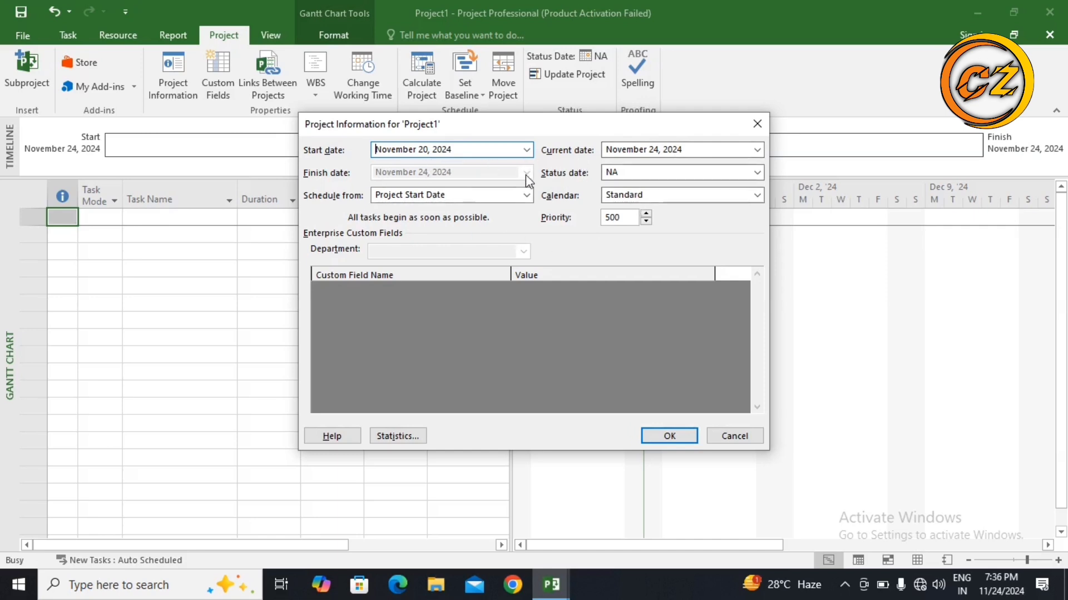
left_click(668, 438)
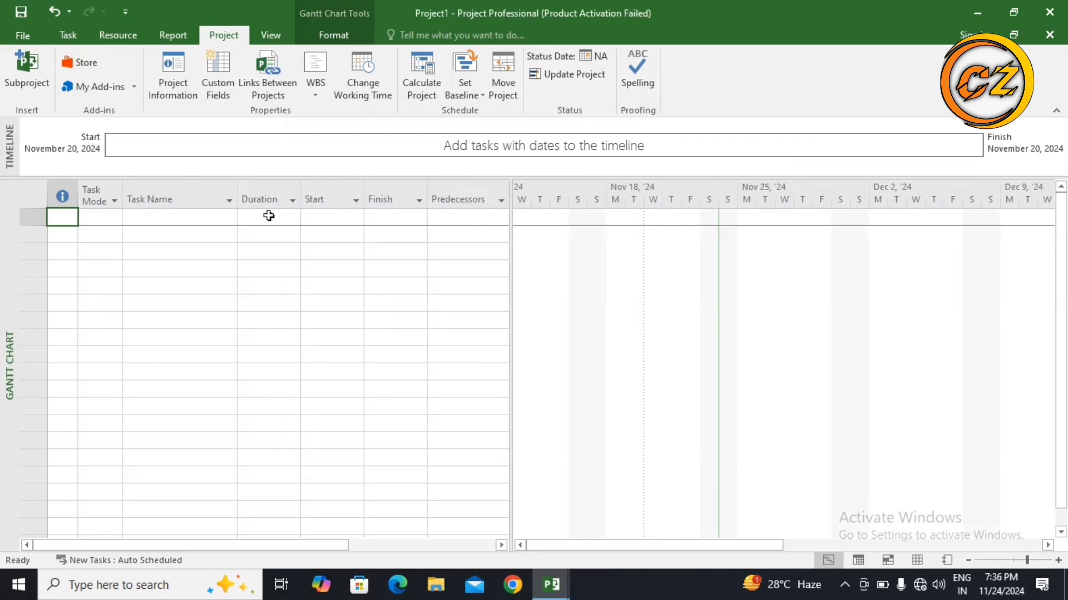
Step: Open the details of the default work week in the standard calendar's working time
left_click(365, 87)
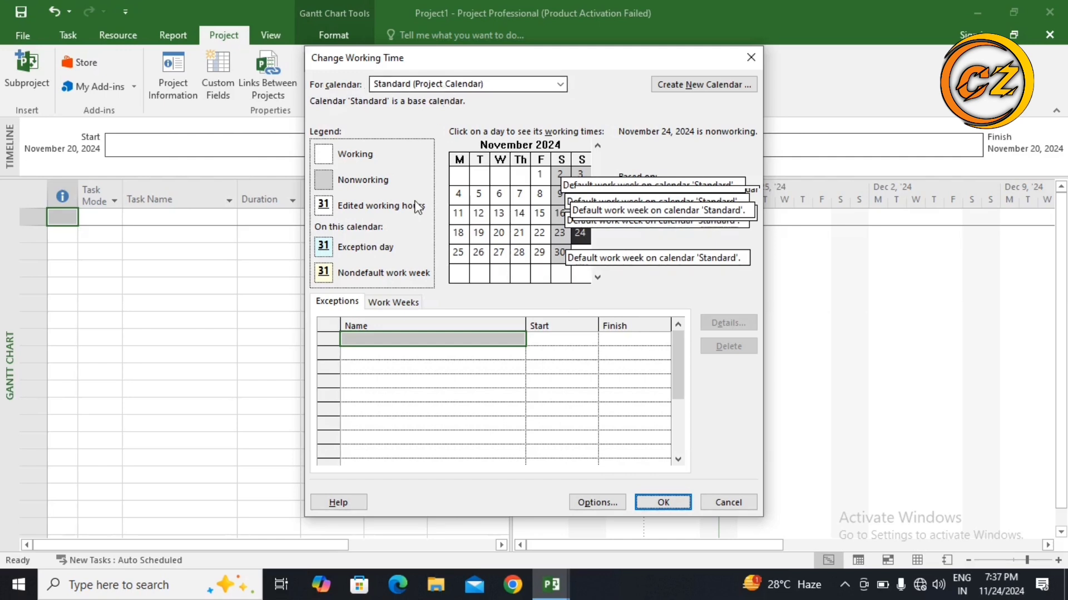
left_click(399, 303)
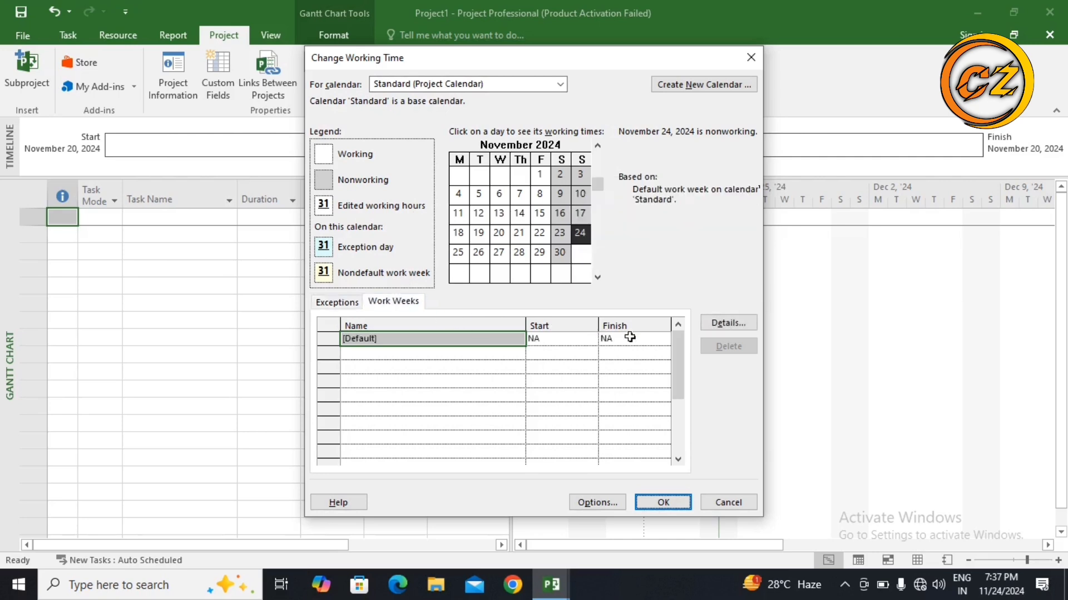
left_click(732, 325)
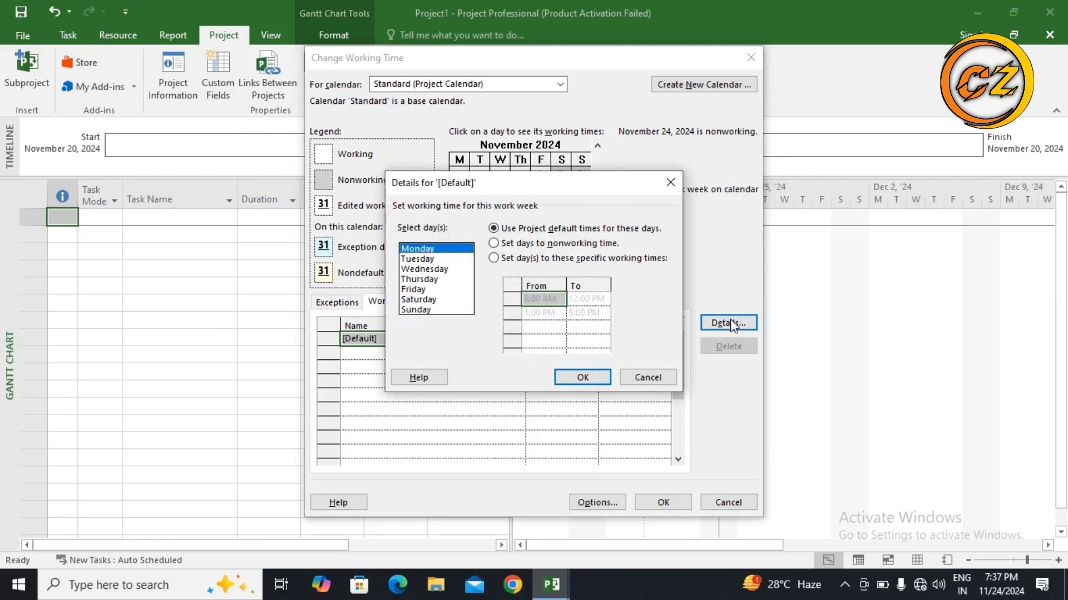
Step: Select all seven days, Monday through Sunday, of the default work week and switch to specific working times
key("XF86AudioRaiseVolume")
left_click(424, 259, "shift")
key("XF86AudioLowerVolume")
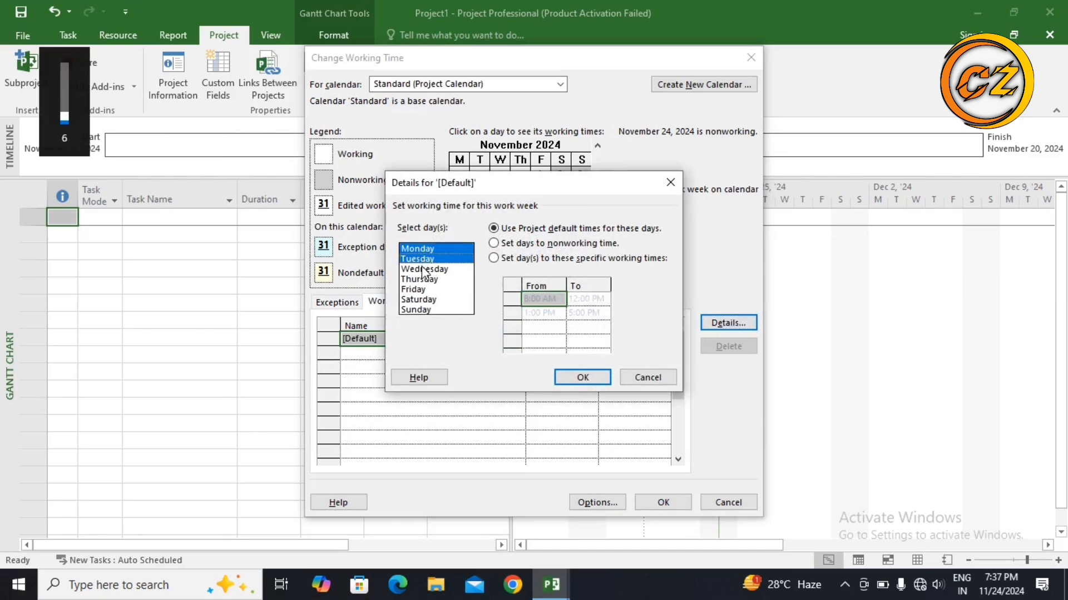
left_click(421, 270, "shift")
left_click(423, 279, "shift")
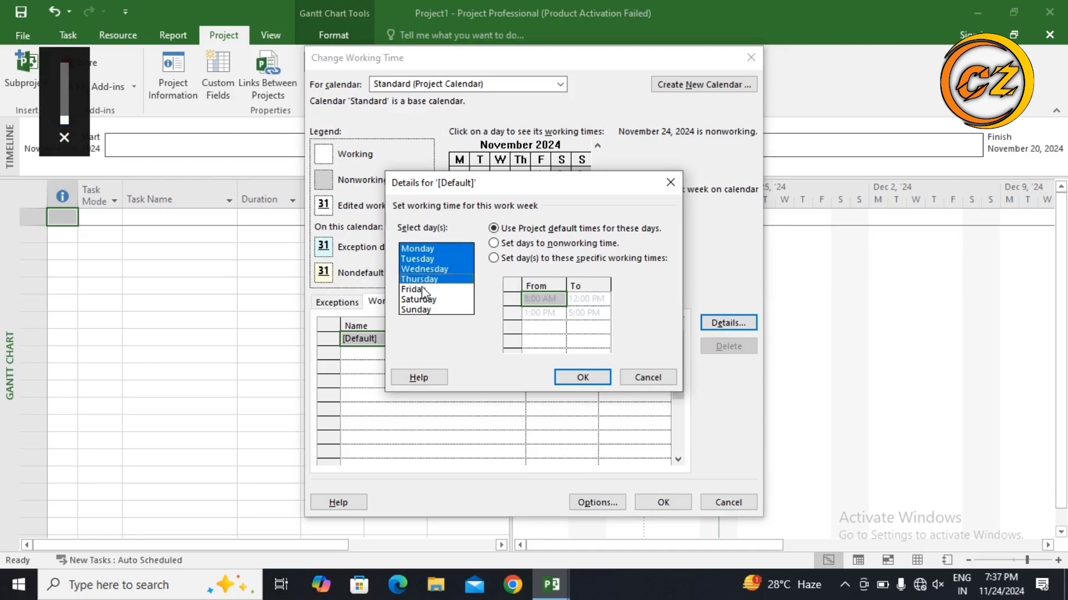
left_click(423, 289, "shift")
left_click(421, 301, "shift")
left_click(423, 310, "shift")
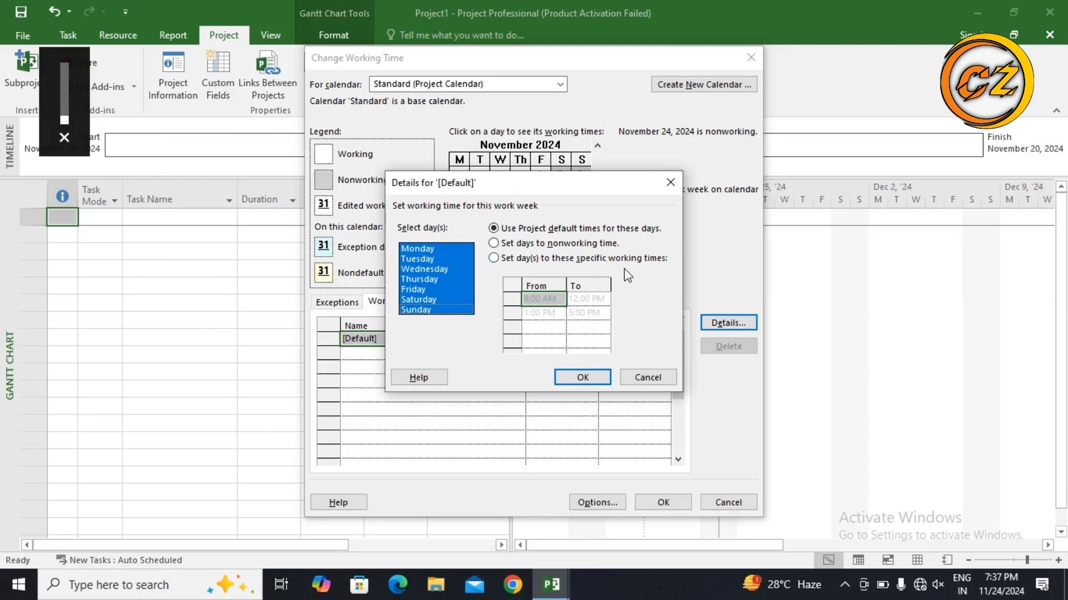
left_click(494, 259)
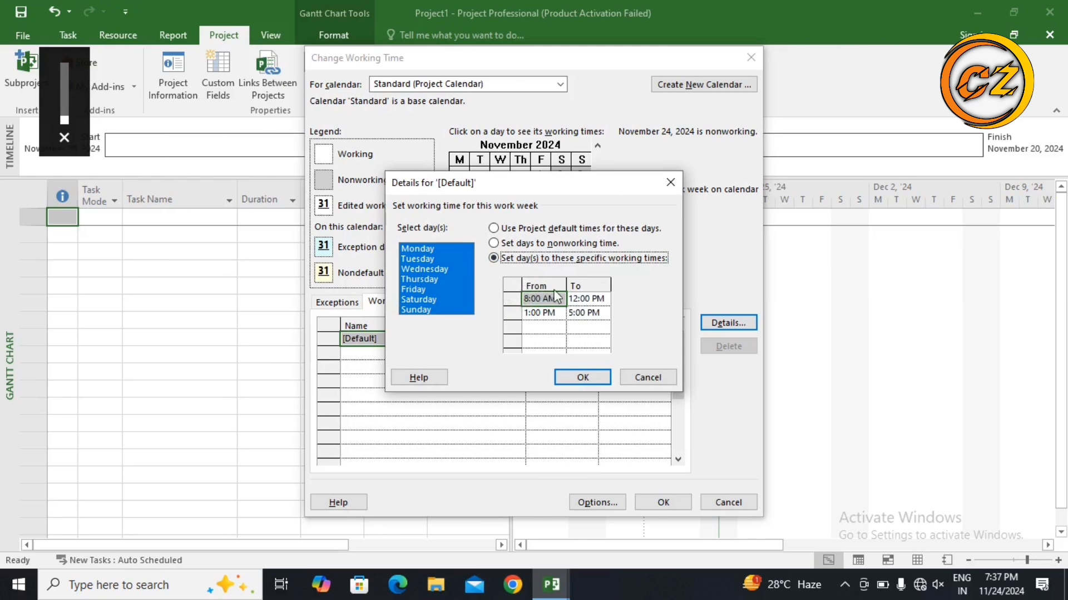
Step: Set the first working period to run from 9:00 AM to 1:00 PM
left_click(528, 301)
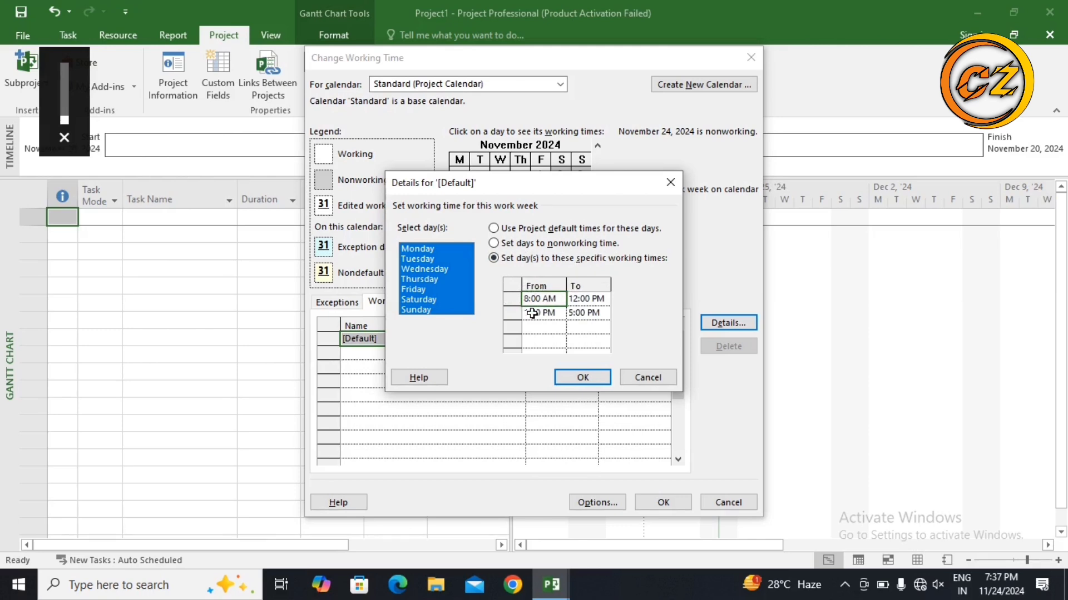
type("9")
key("Left")
key("BackSpace")
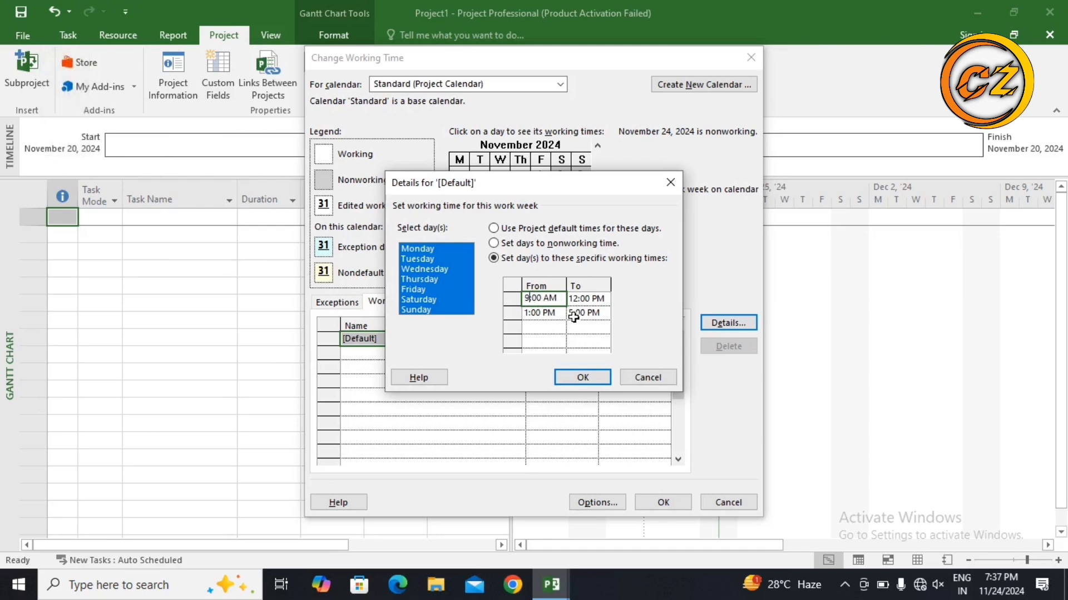
left_click(578, 299)
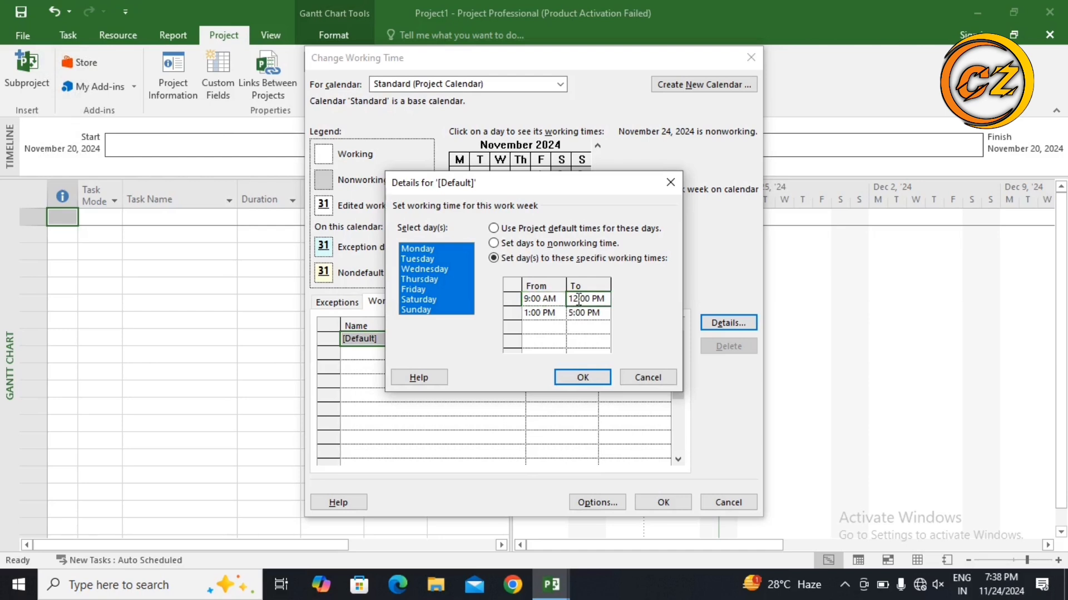
key("BackSpace")
type("1")
Step: Set the second working period to 2:00 PM to 6:00 PM and confirm the work week details
left_click(543, 313)
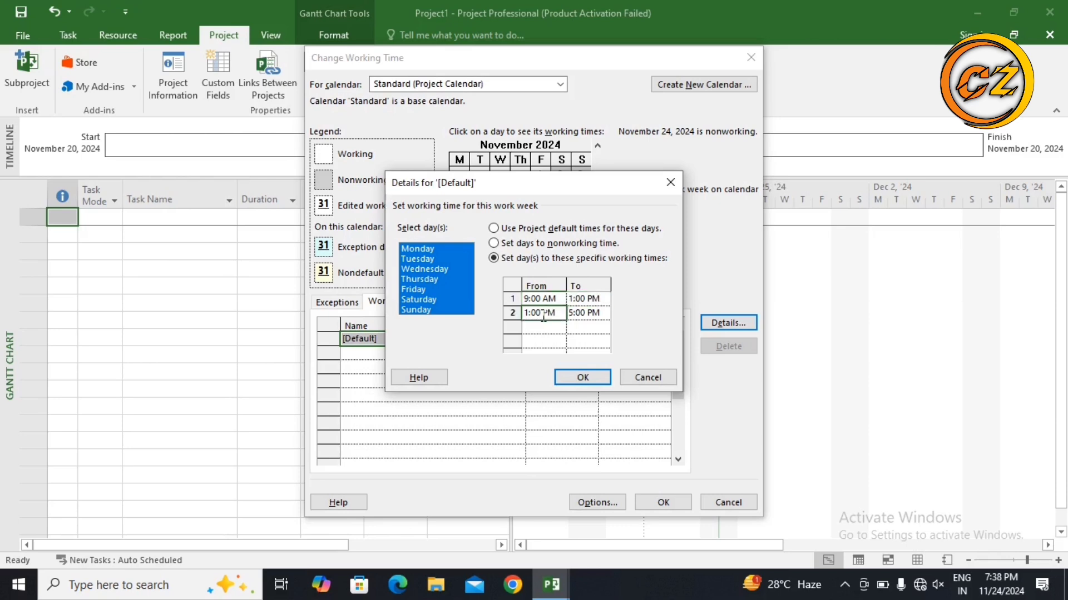
left_click(530, 314)
key("BackSpace")
type("2")
left_click(572, 313)
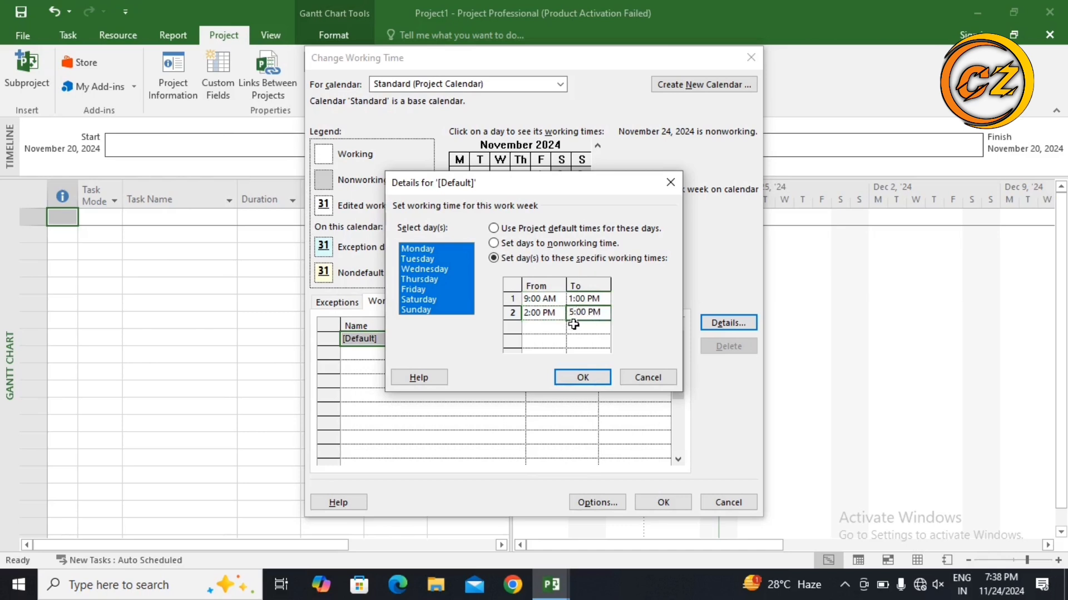
key("BackSpace")
type("6")
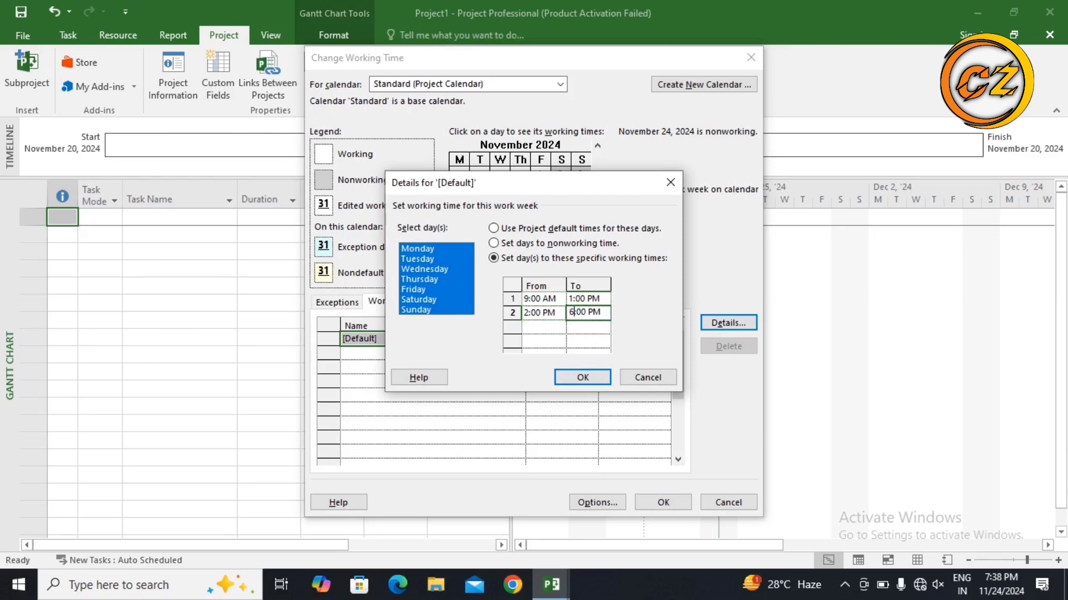
left_click(576, 378)
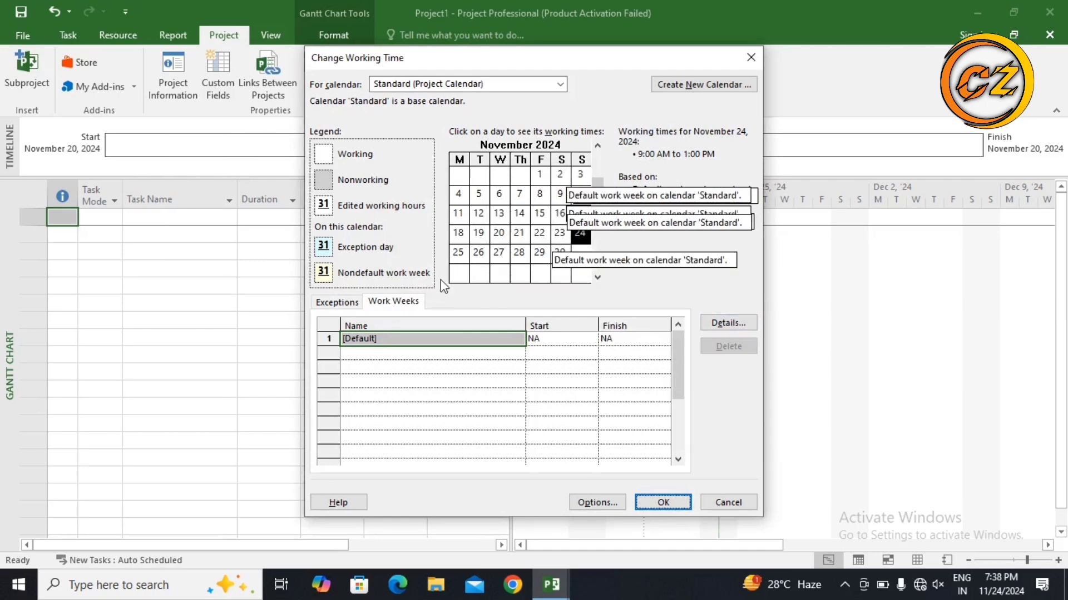
Step: Add a calendar exception named NEW YEAR dated January 1, 2025
left_click(342, 301)
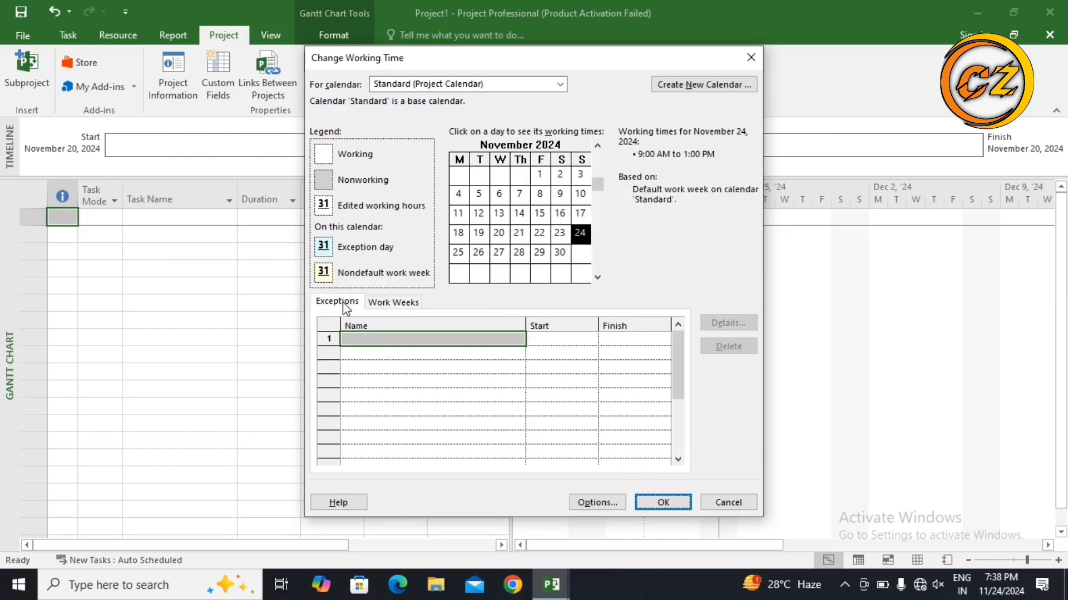
left_click(362, 340)
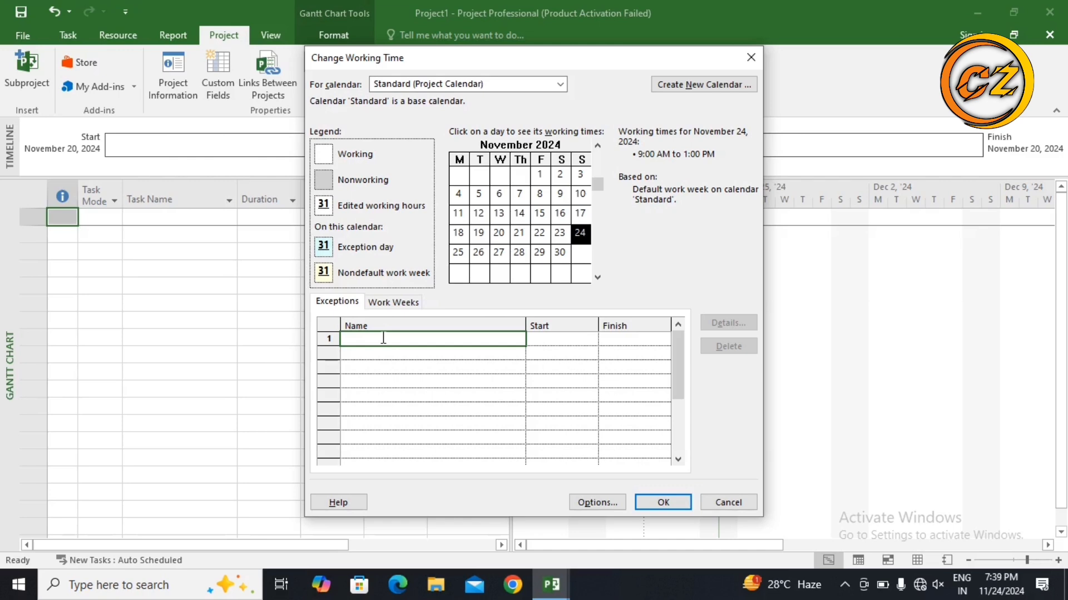
type("NEW YEAR")
left_click(534, 337)
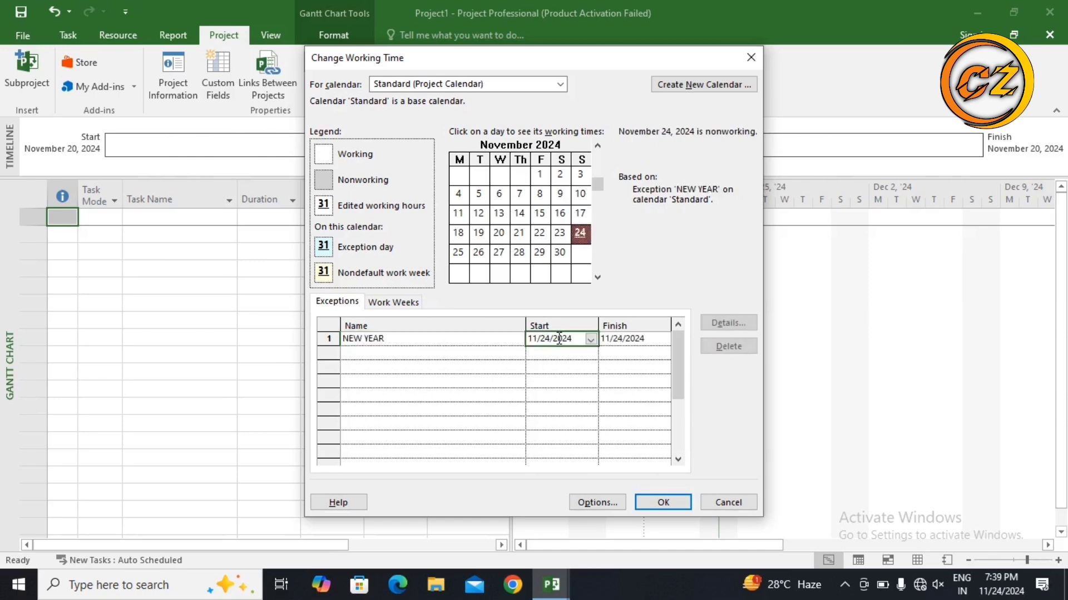
left_click(590, 340)
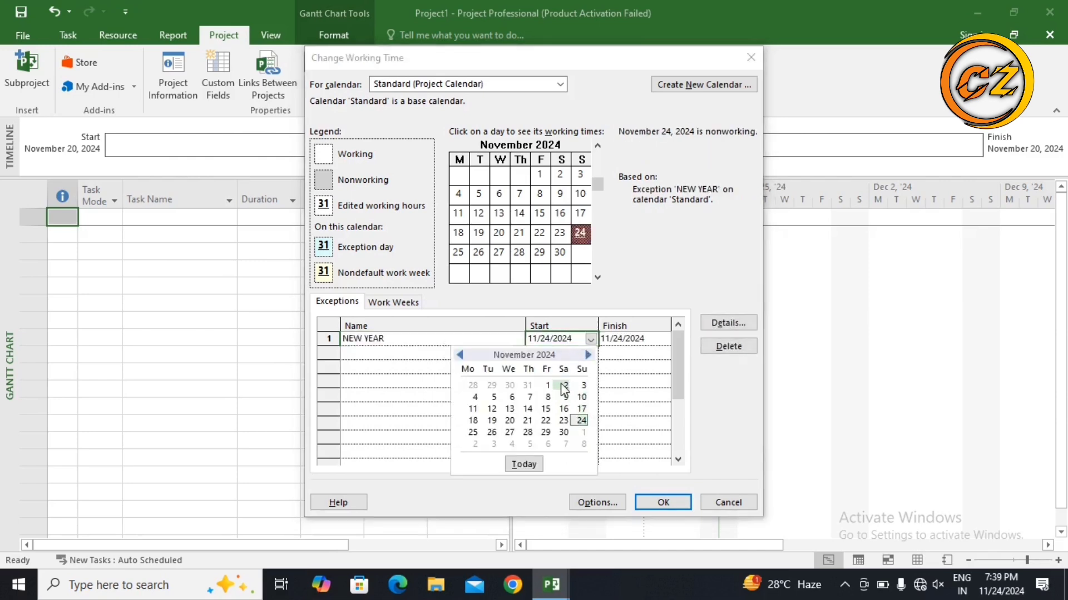
left_click(587, 355)
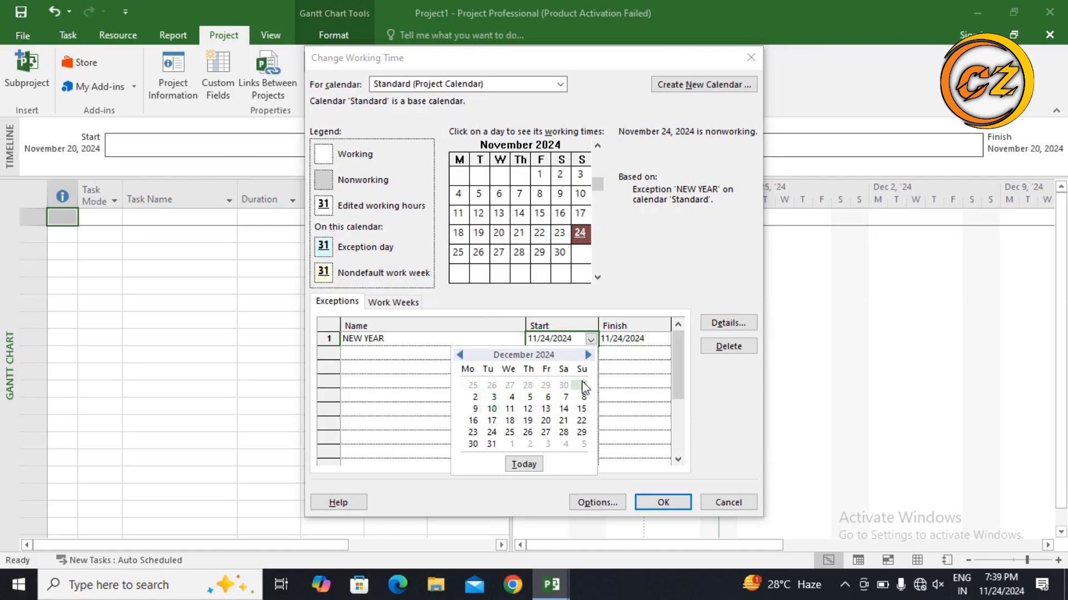
left_click(588, 356)
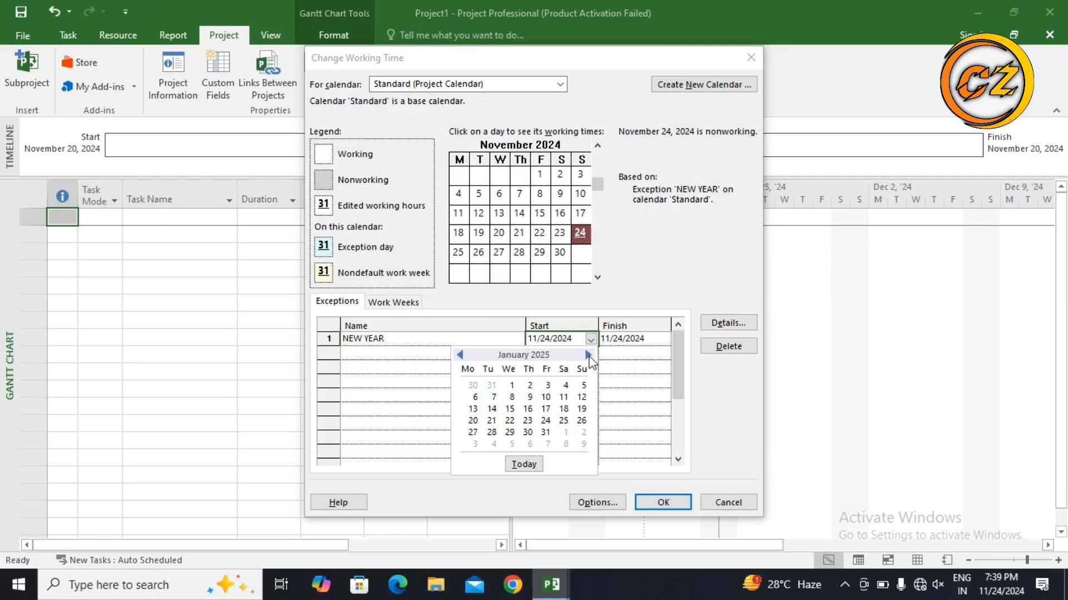
left_click(511, 385)
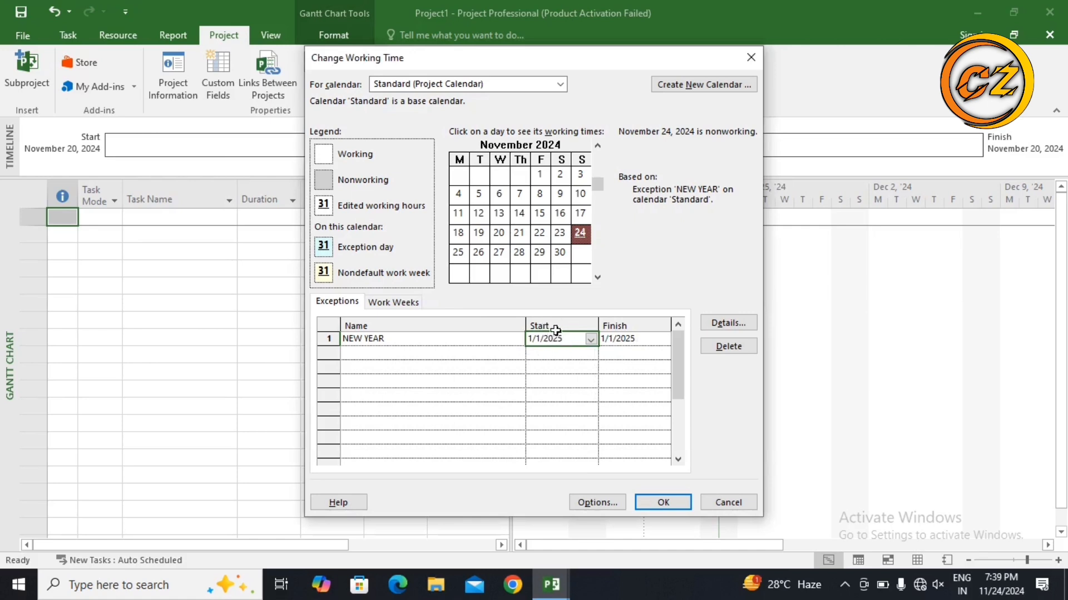
Step: Add a REPUBLIC DAY exception dated January 26, 2025
left_click(376, 352)
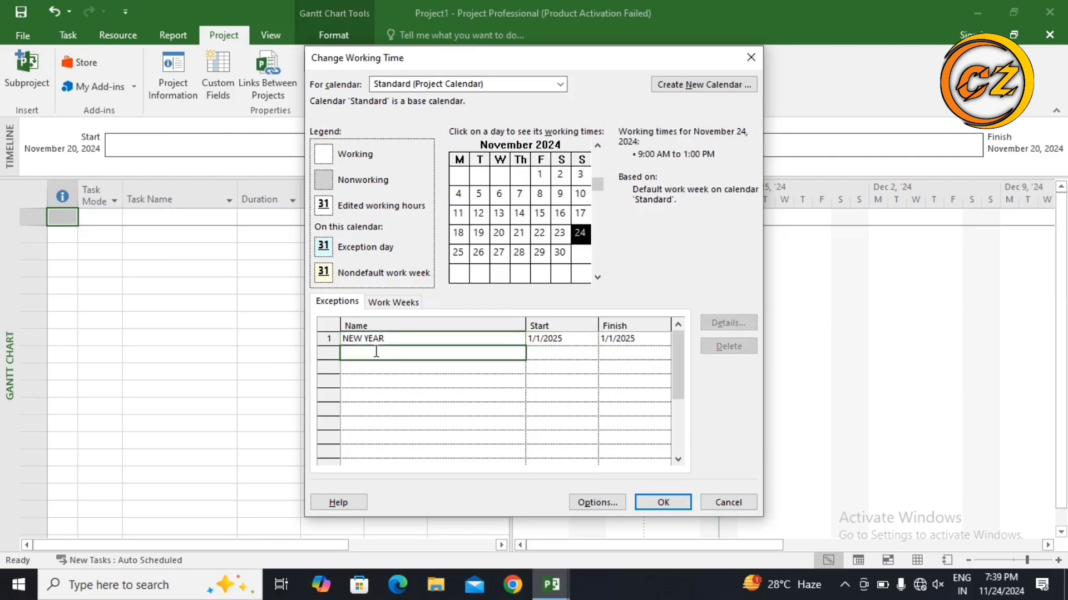
type("REPUBLIC DAY")
left_click(553, 353)
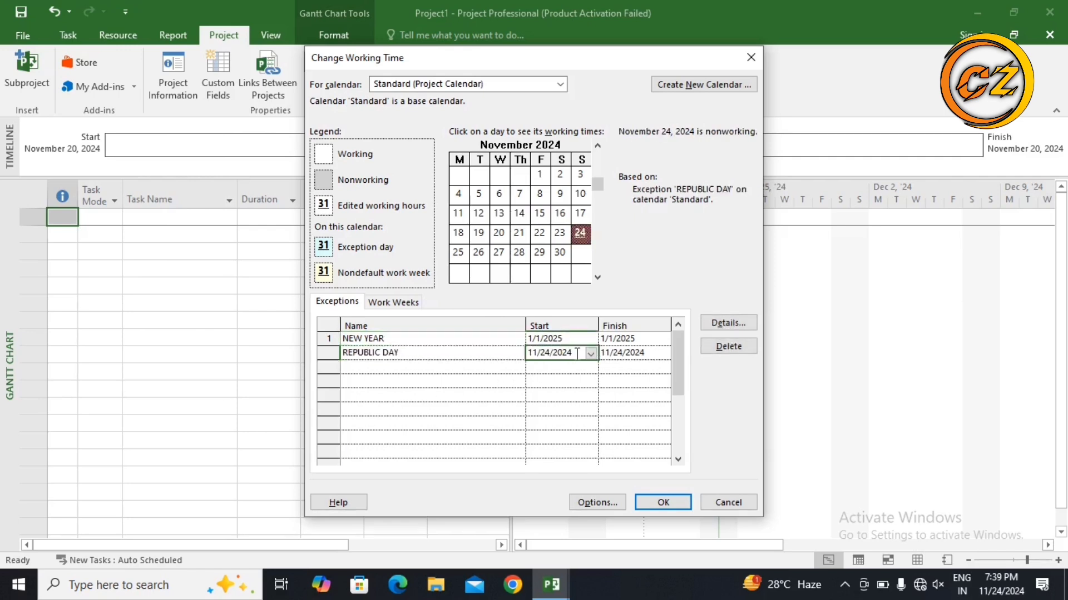
left_click(590, 354)
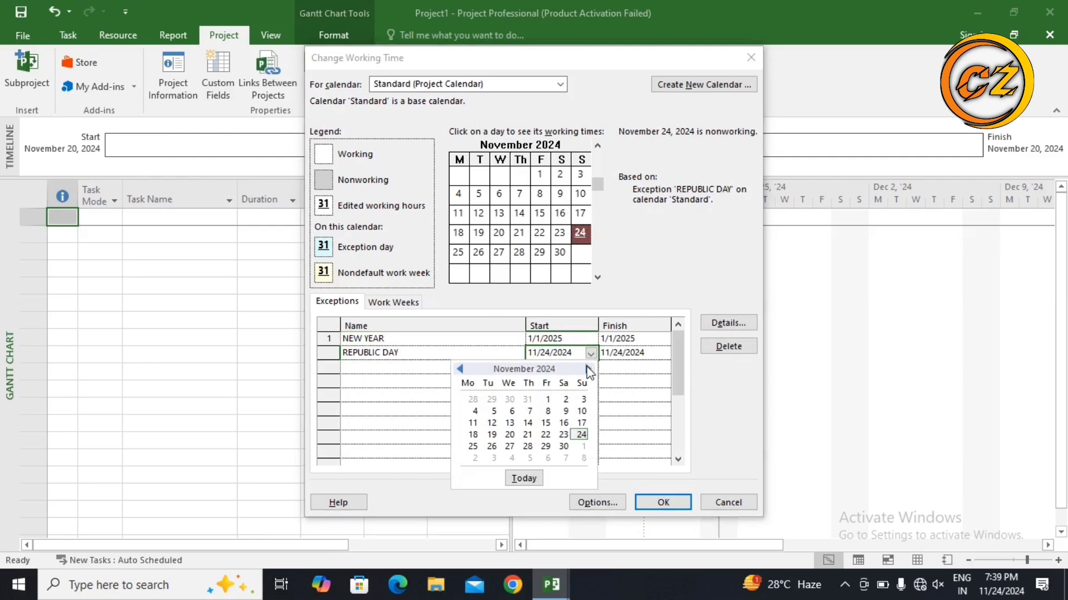
left_click(587, 369)
left_click(587, 369)
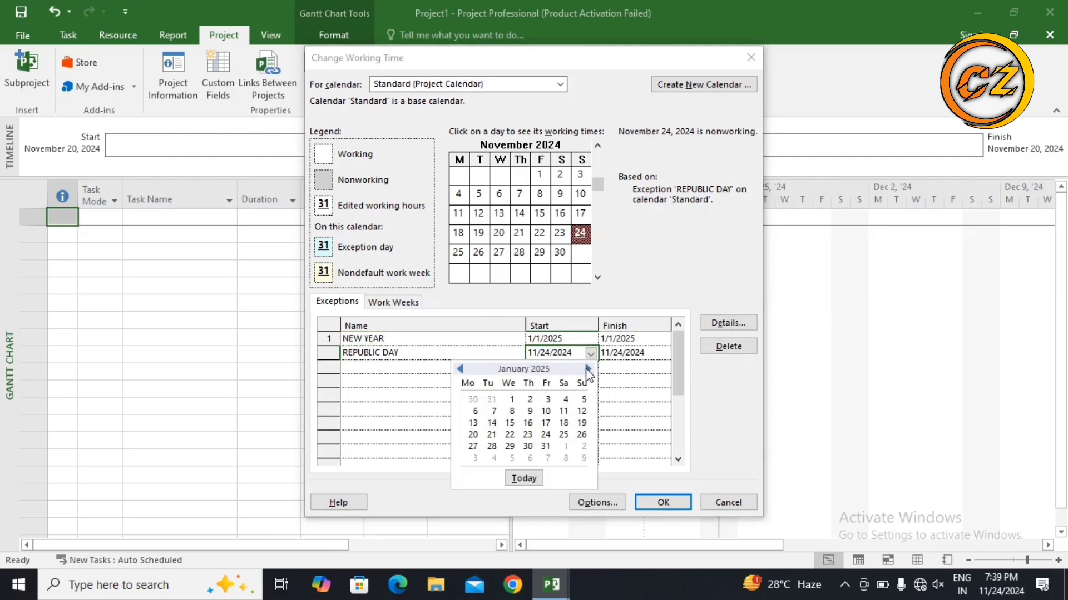
left_click(580, 435)
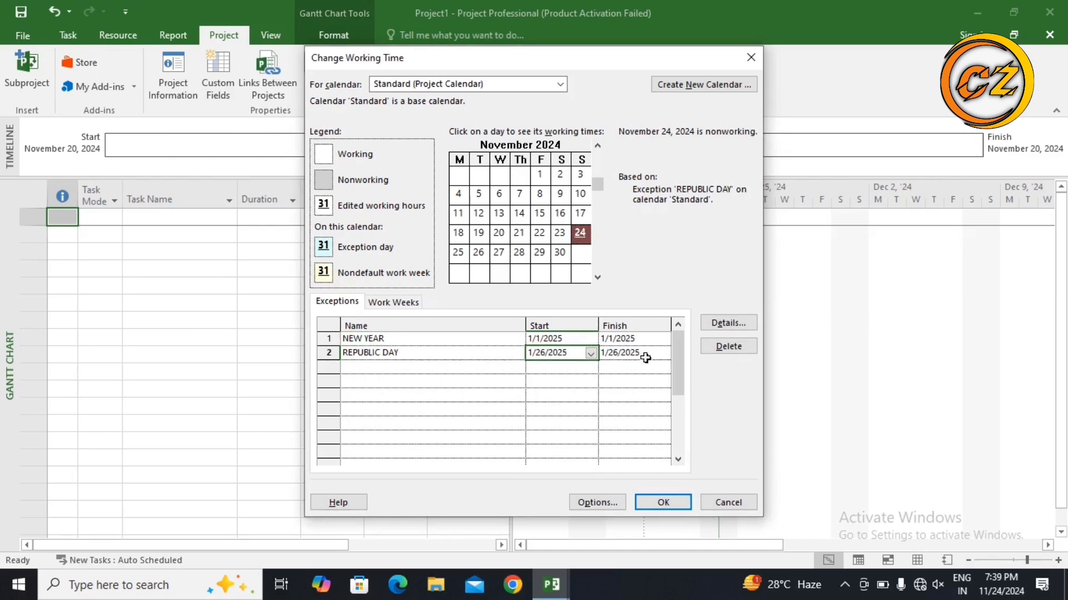
Step: Try adding an INDEPENDENCE DAY exception, browsing its start date toward June 2025
left_click(373, 368)
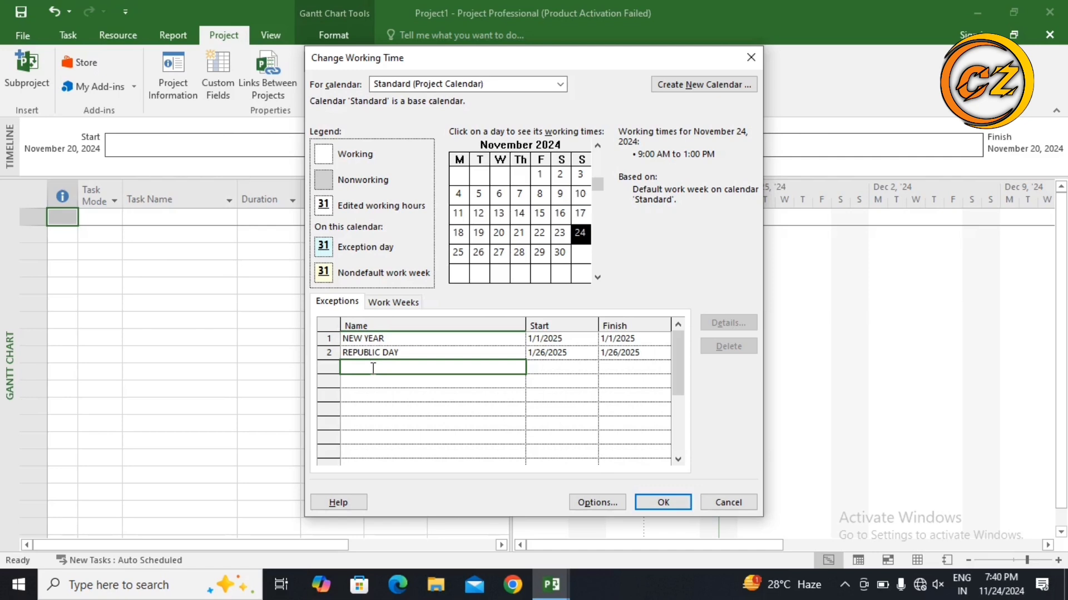
type("NDEPENDENCE DAY")
left_click(556, 367)
left_click(591, 367)
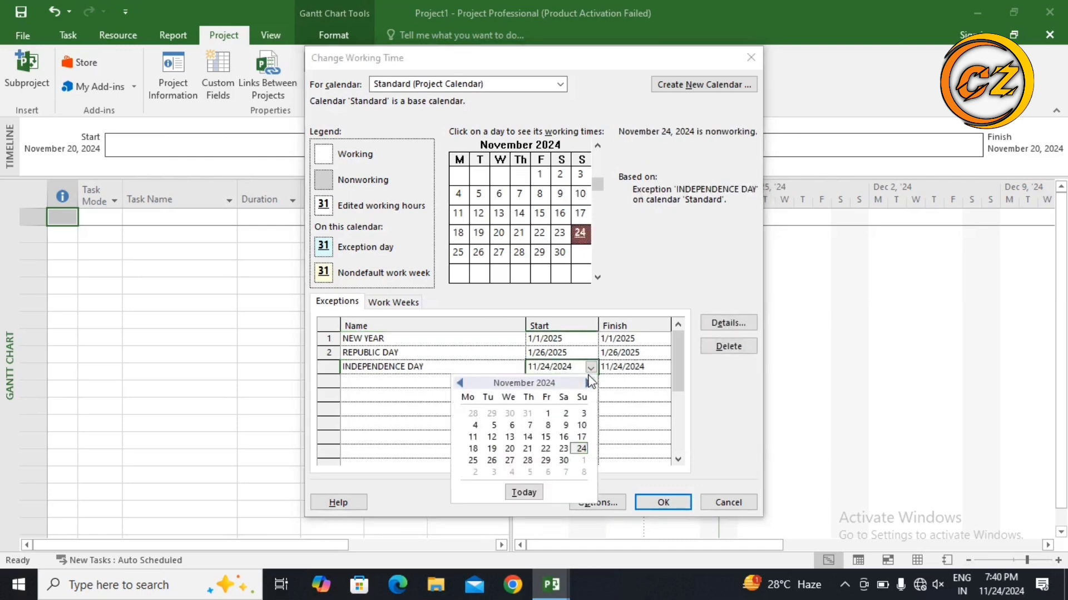
left_click(589, 384)
left_click(589, 384)
left_click(588, 384)
left_click(588, 384)
left_click(588, 383)
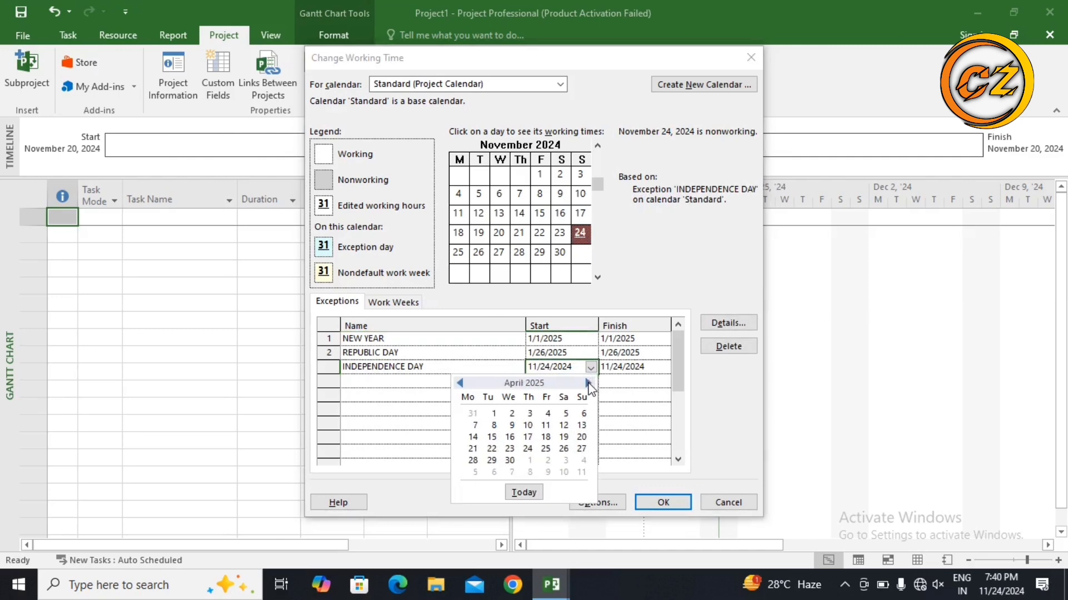
left_click(588, 384)
left_click(589, 383)
left_click(589, 383)
left_click(460, 383)
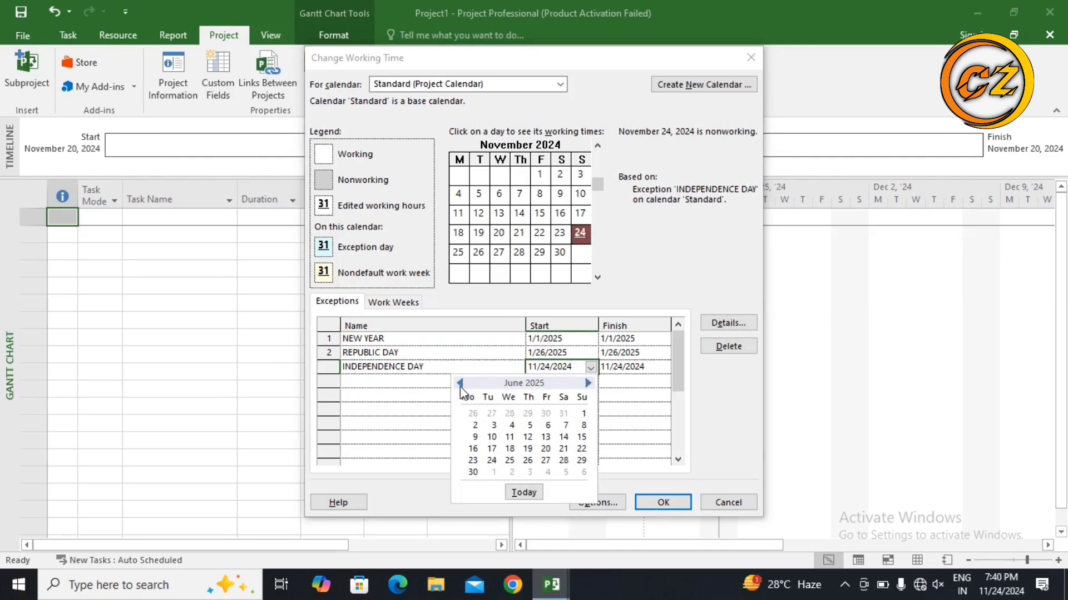
left_click(433, 368)
left_click(433, 367)
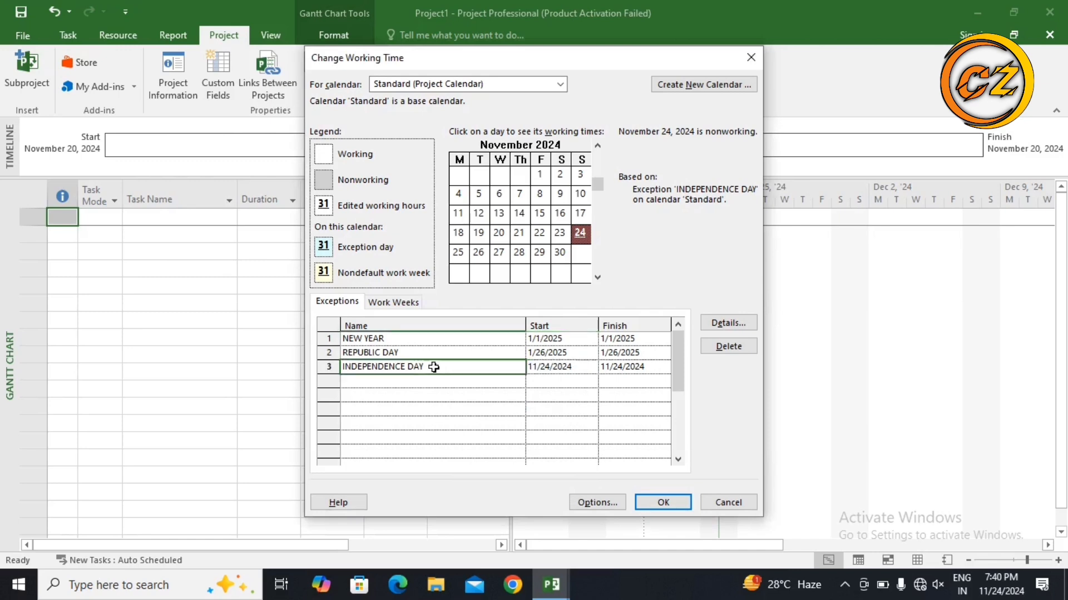
Step: Rename the third exception LABOUR DAY, date it May 1, 2025, and apply the working time changes
key("BackSpace")
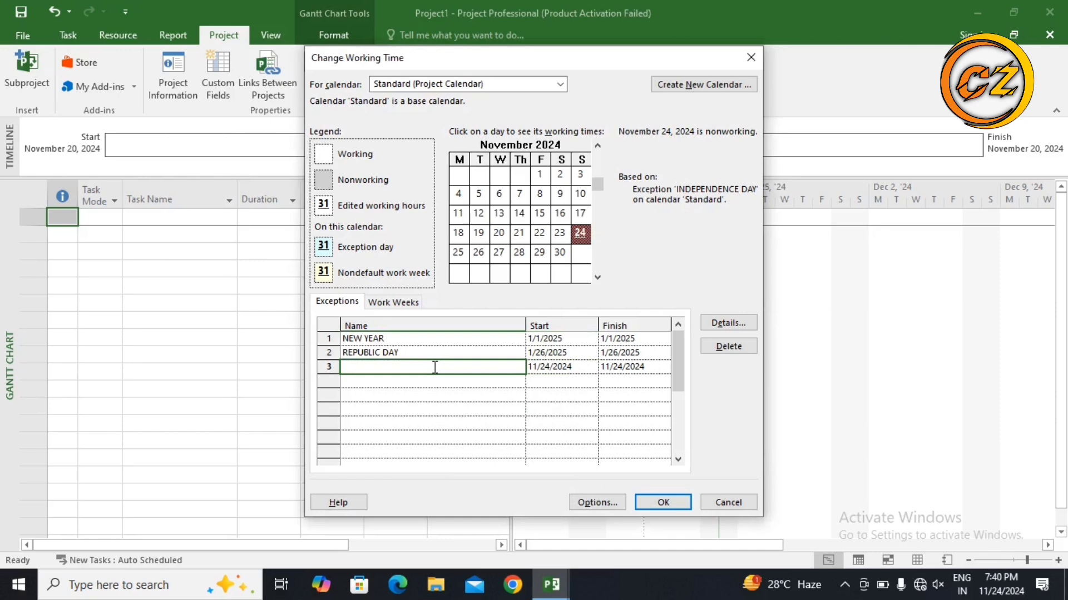
type("LABOUR DAY")
left_click(562, 365)
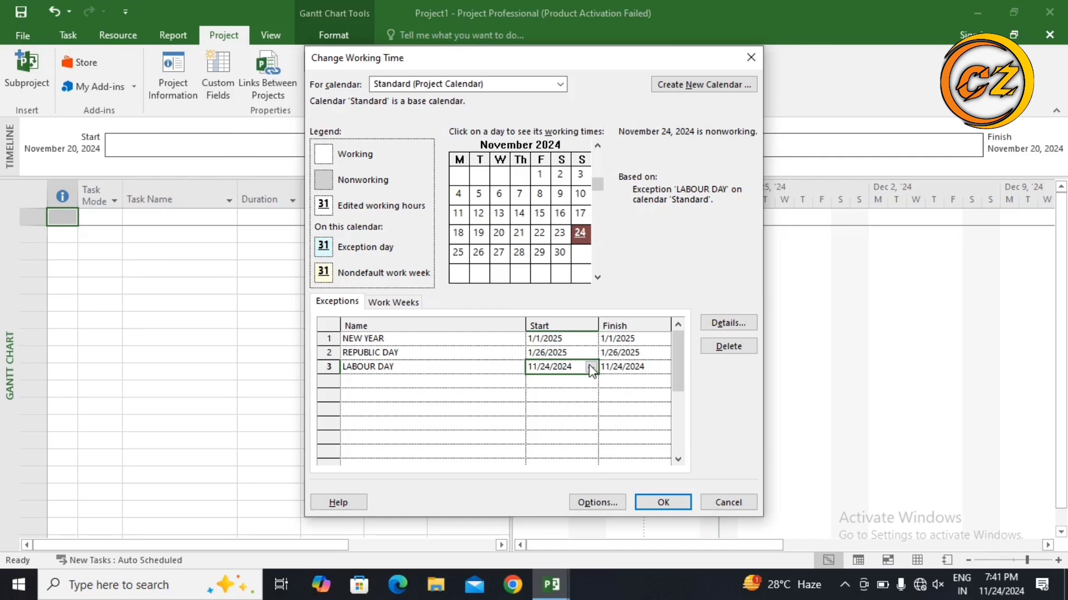
left_click(590, 367)
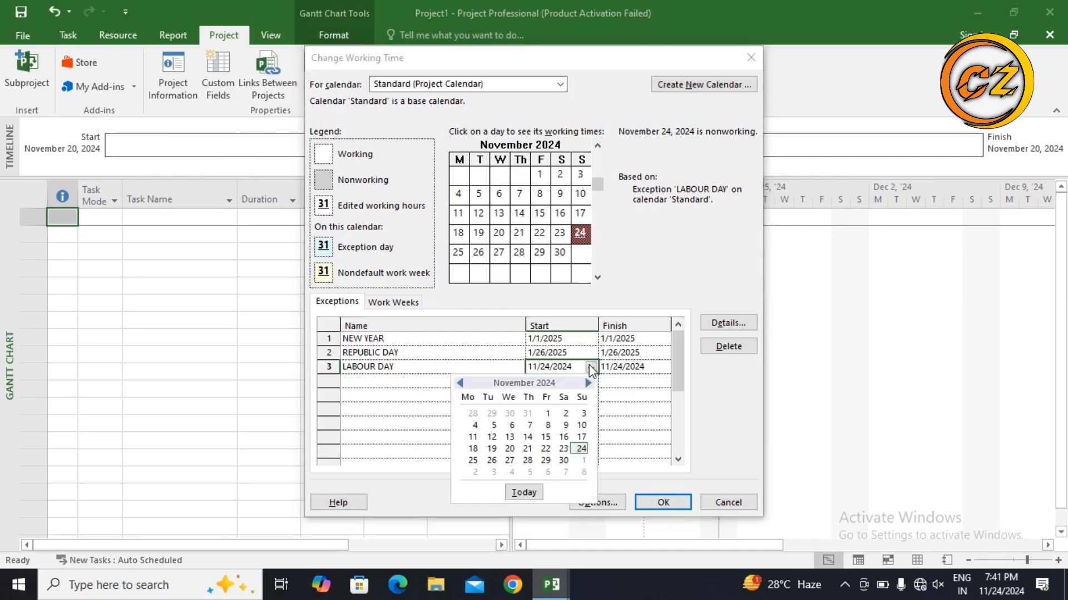
left_click(588, 384)
left_click(588, 383)
left_click(588, 383)
left_click(589, 383)
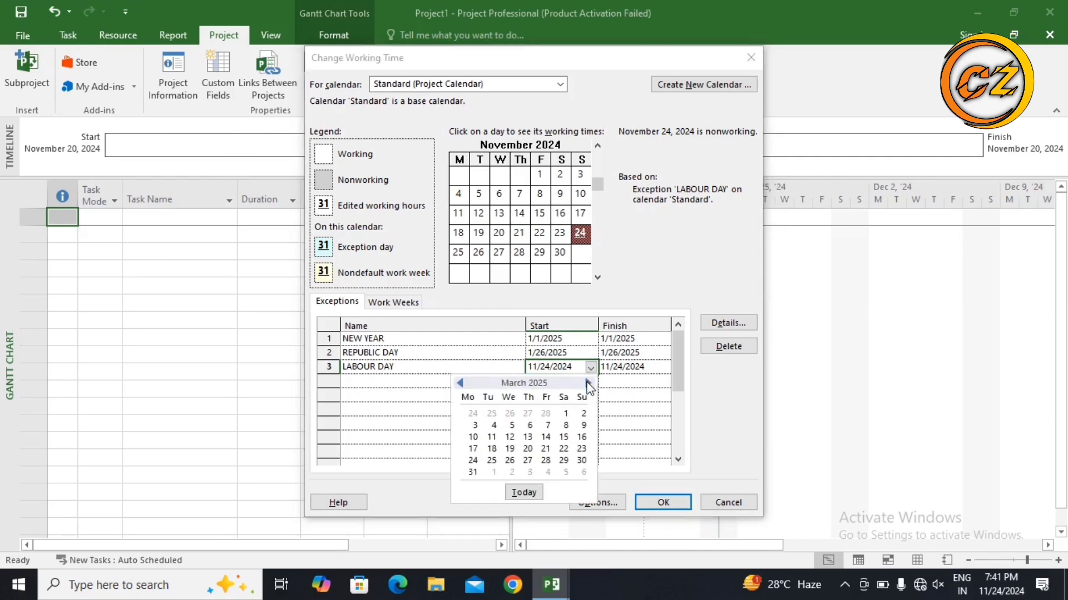
left_click(589, 383)
left_click(589, 383)
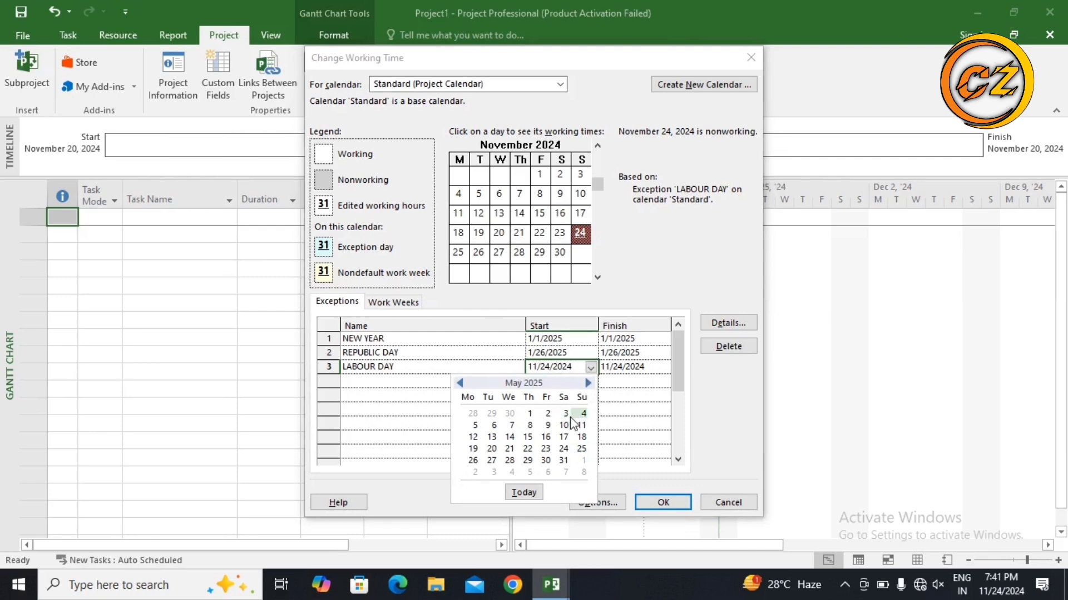
left_click(530, 412)
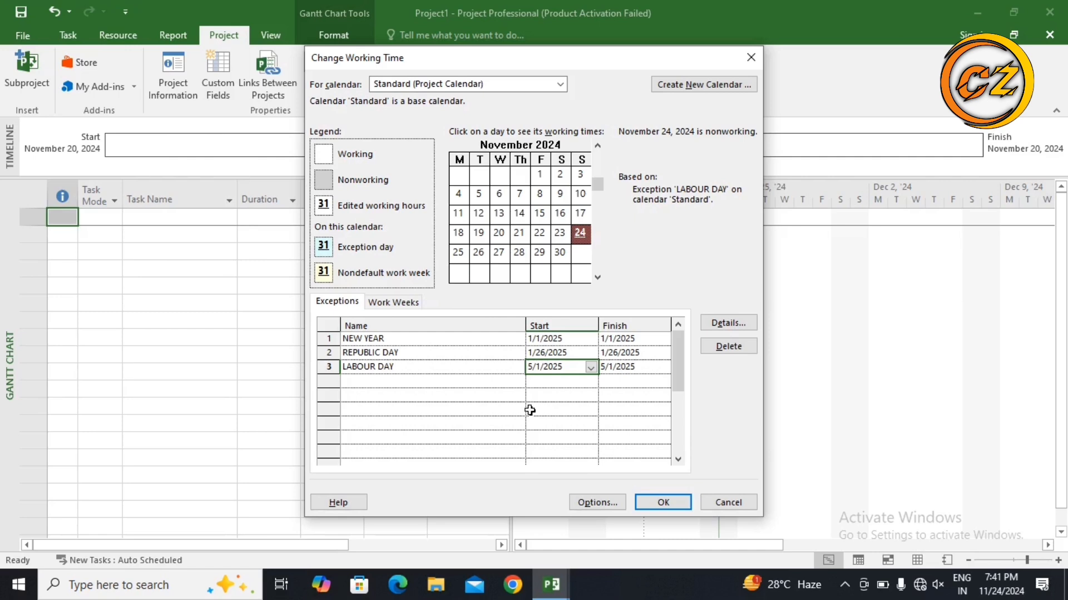
left_click(651, 505)
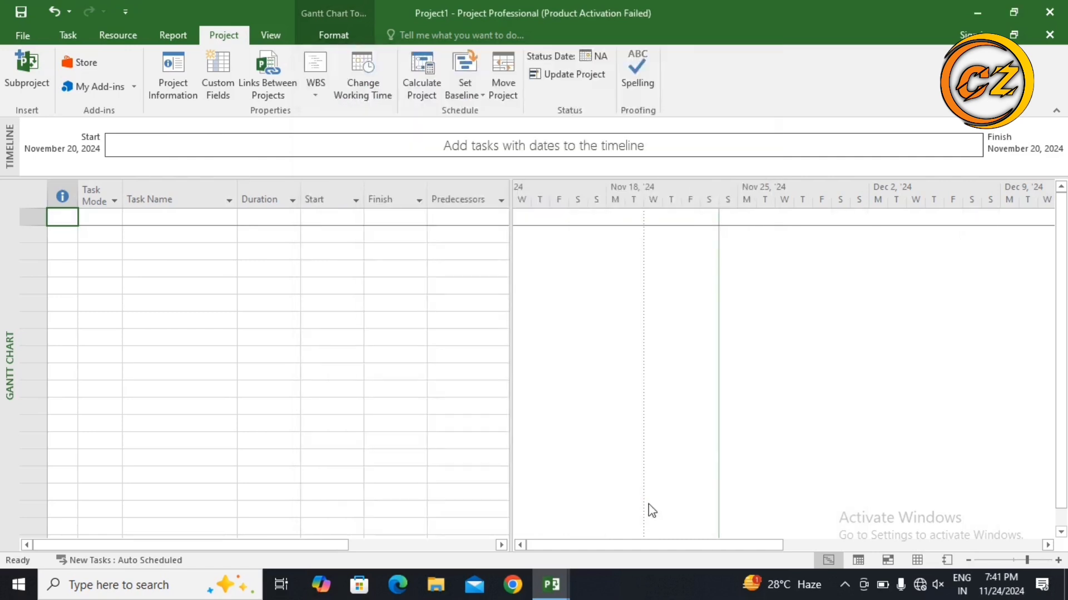